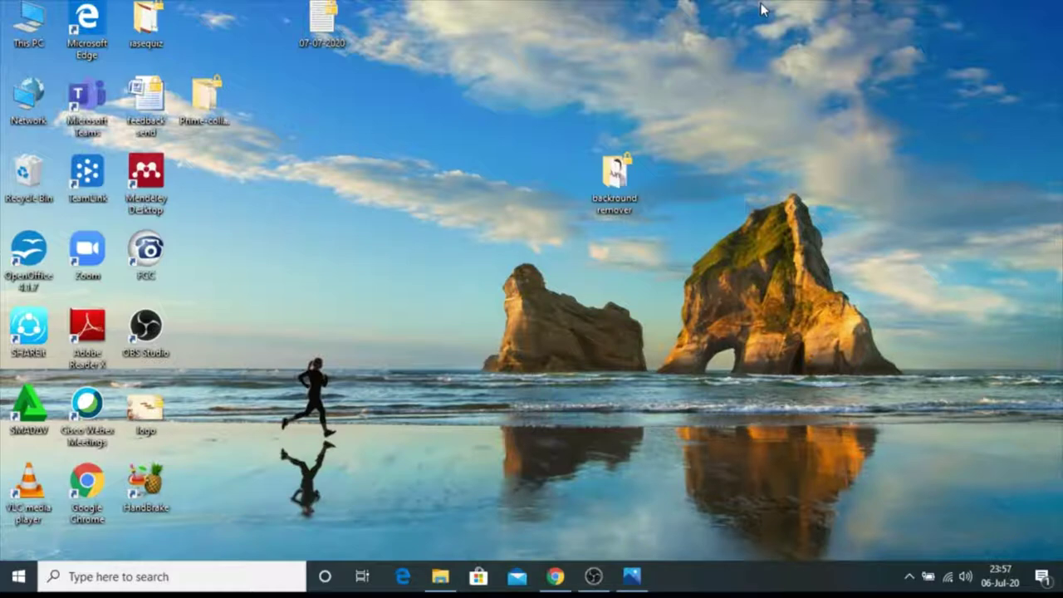
Switch to Chrome and search Google for "google forms" in a new tab
click(556, 581)
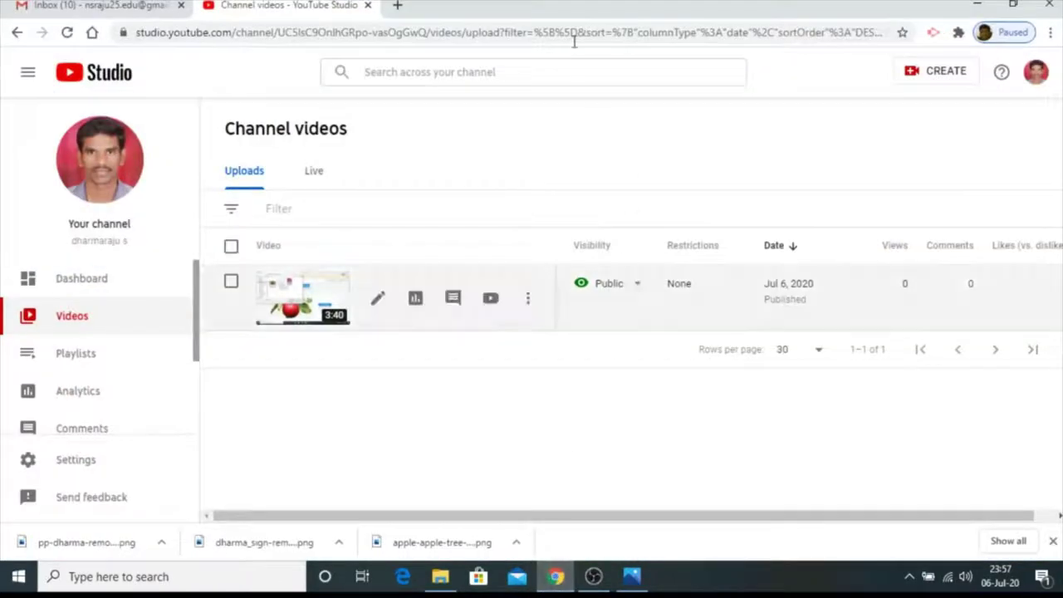
click(394, 7)
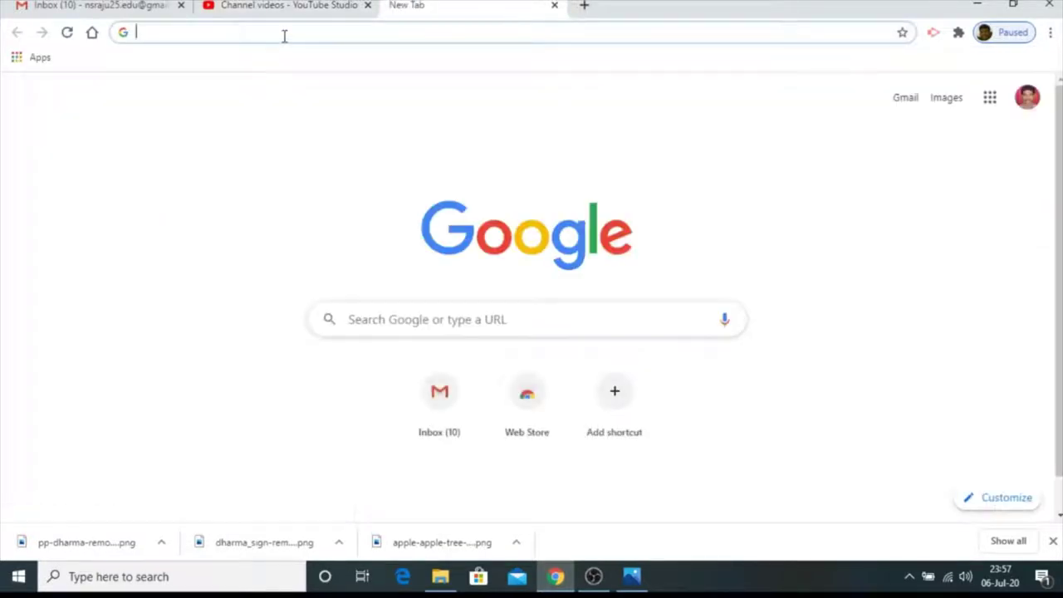
text(goo)
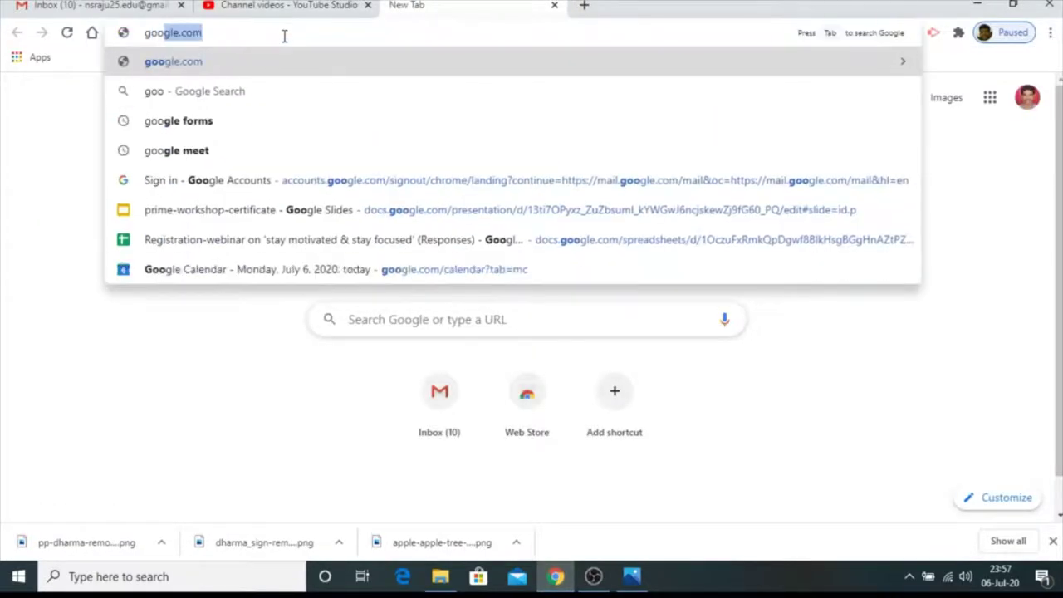
click(202, 122)
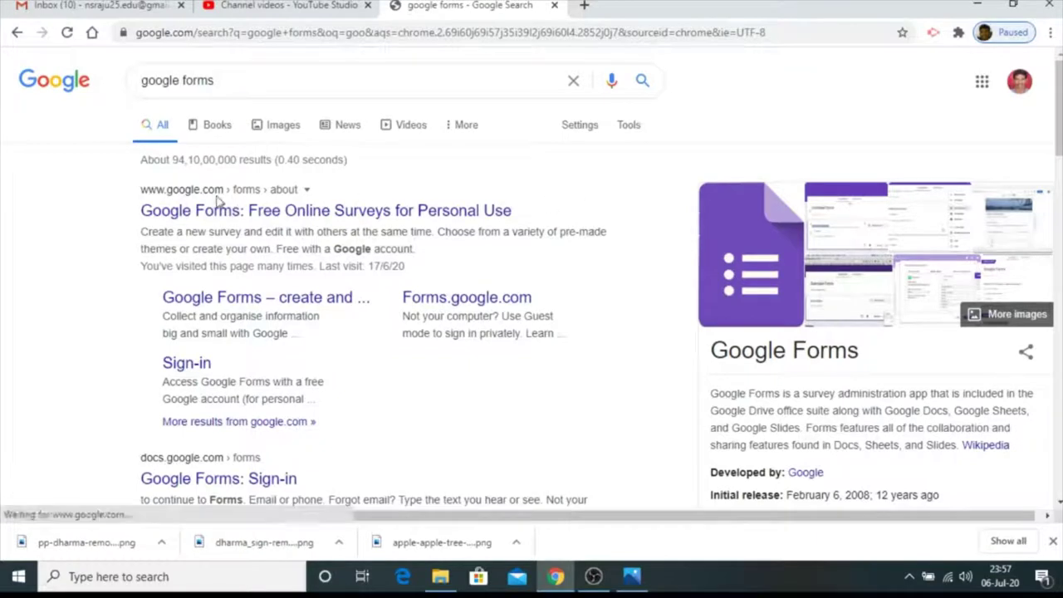
Open the personal version of Google Forms from the search results and create a blank form
click(271, 213)
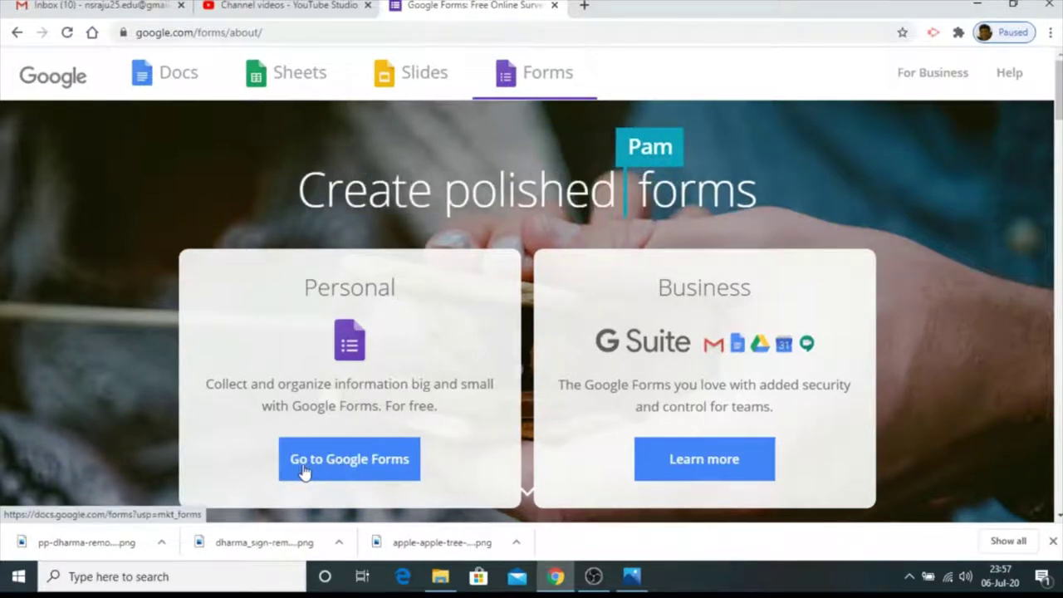
click(353, 469)
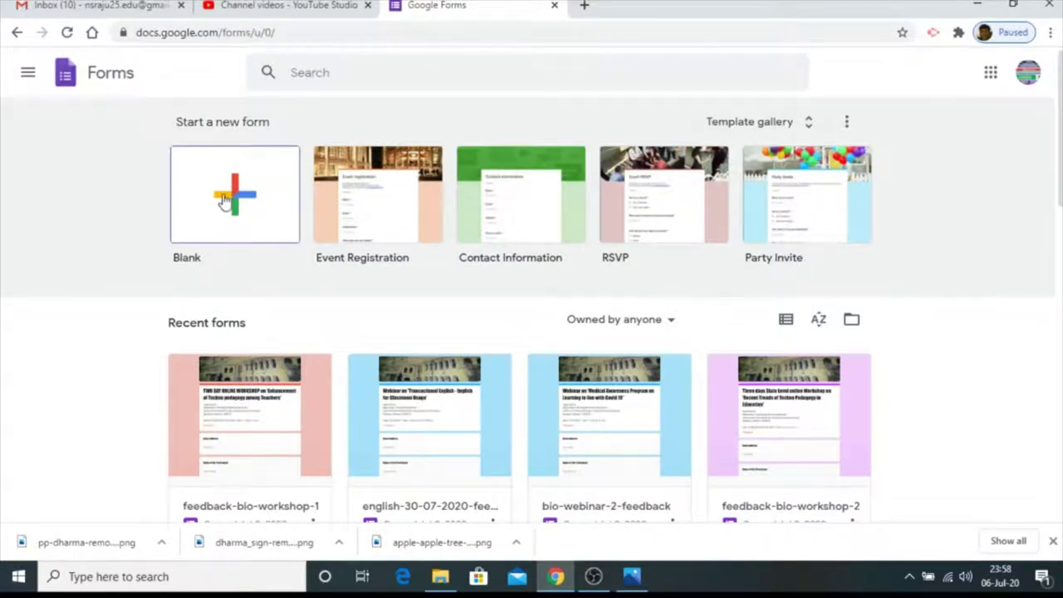
click(229, 199)
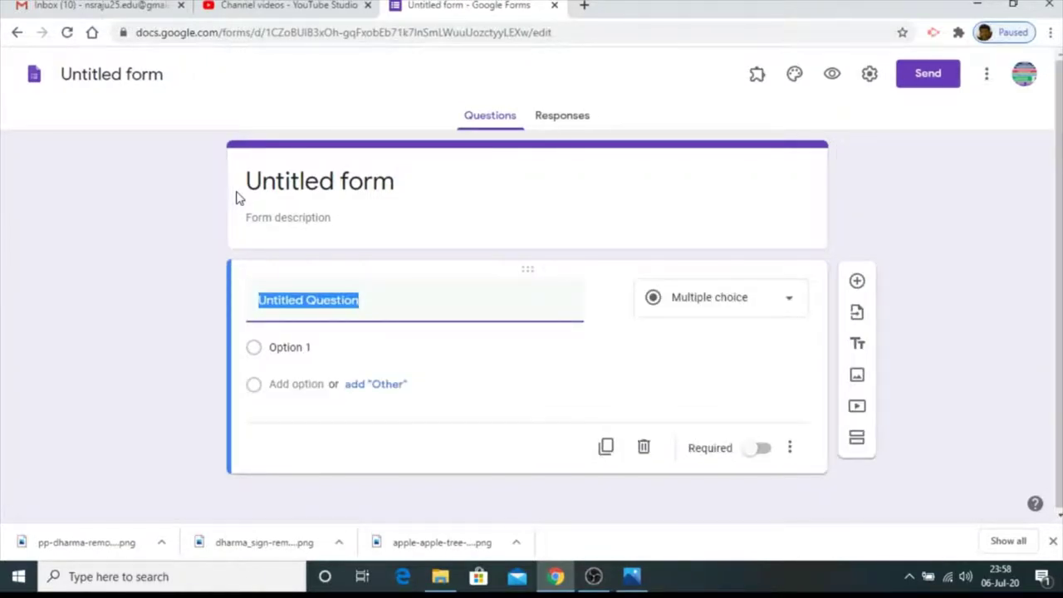
Set the form title to "Event- Registration form"
click(294, 181)
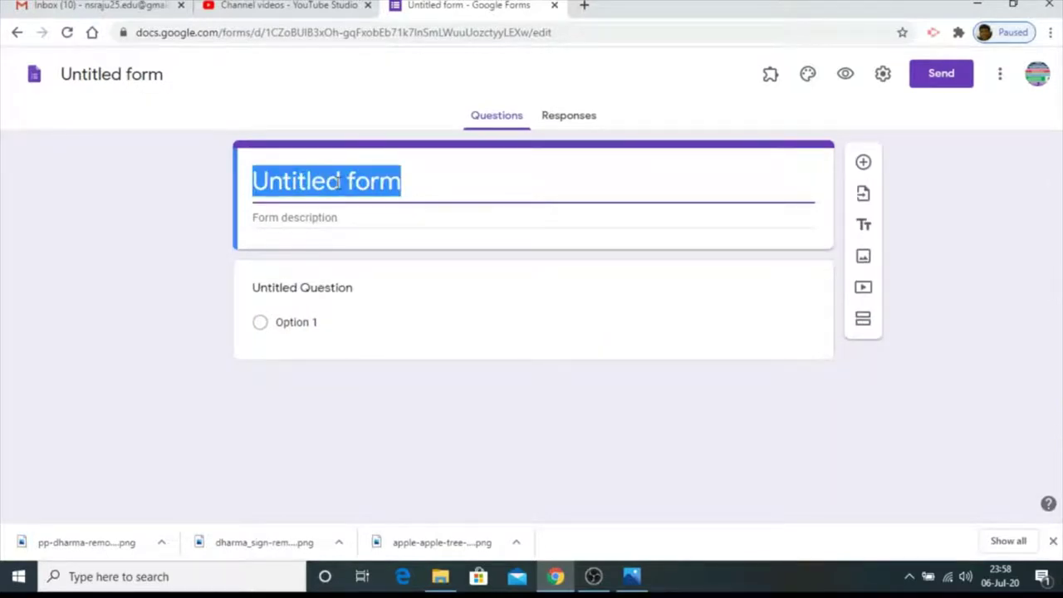
text(Re)
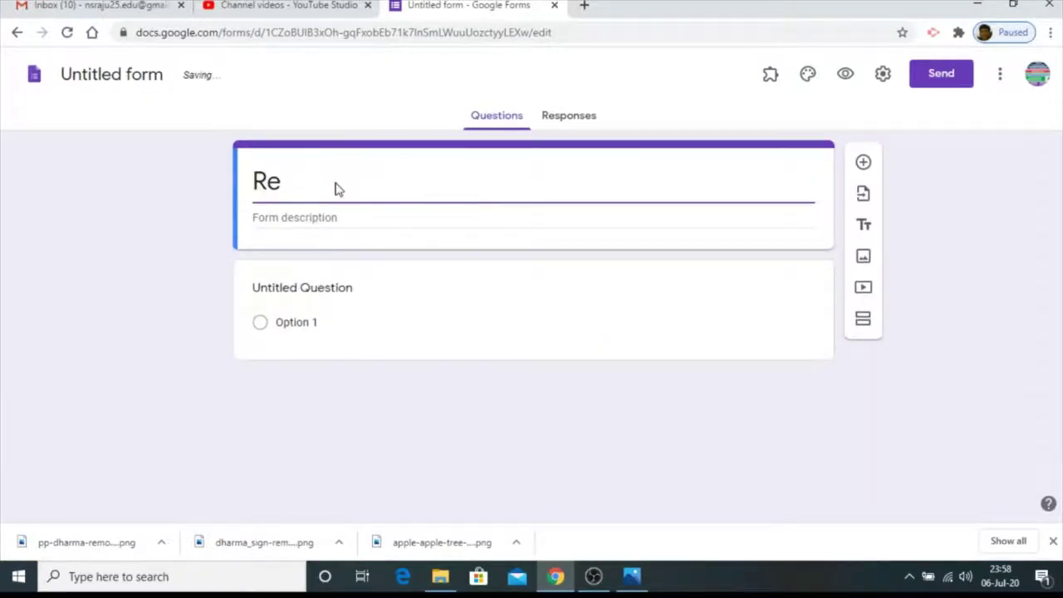
key(BackSpace)
key(BackSpace)
text(Event)
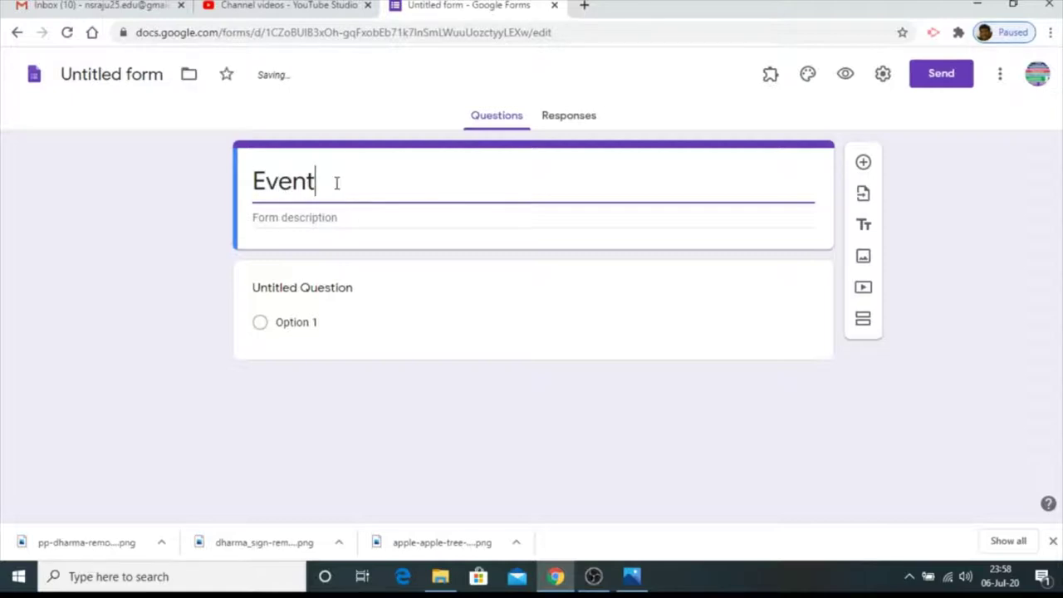
text(- Registrat)
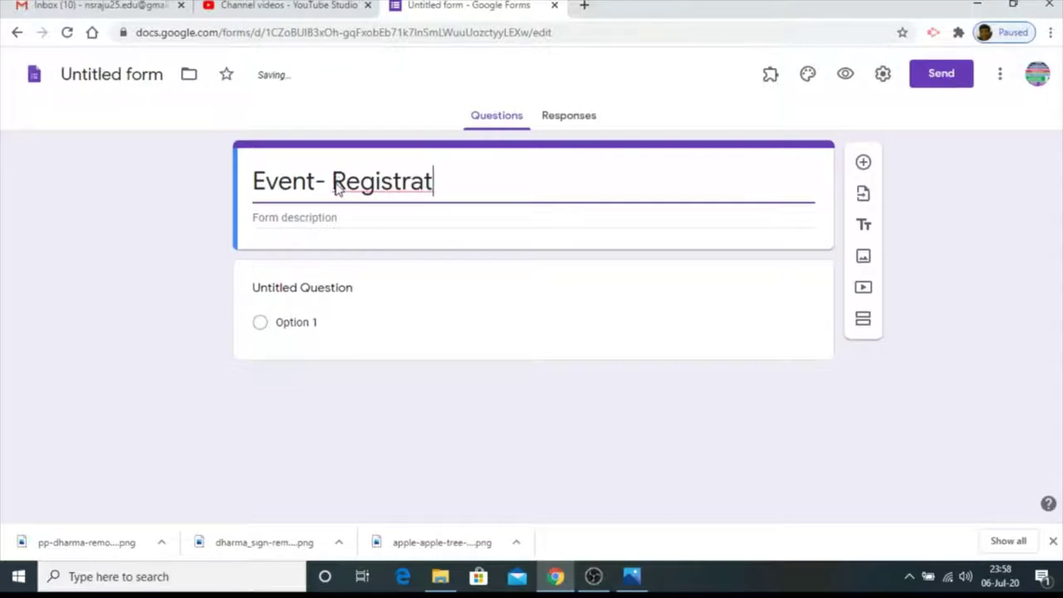
text(ion )
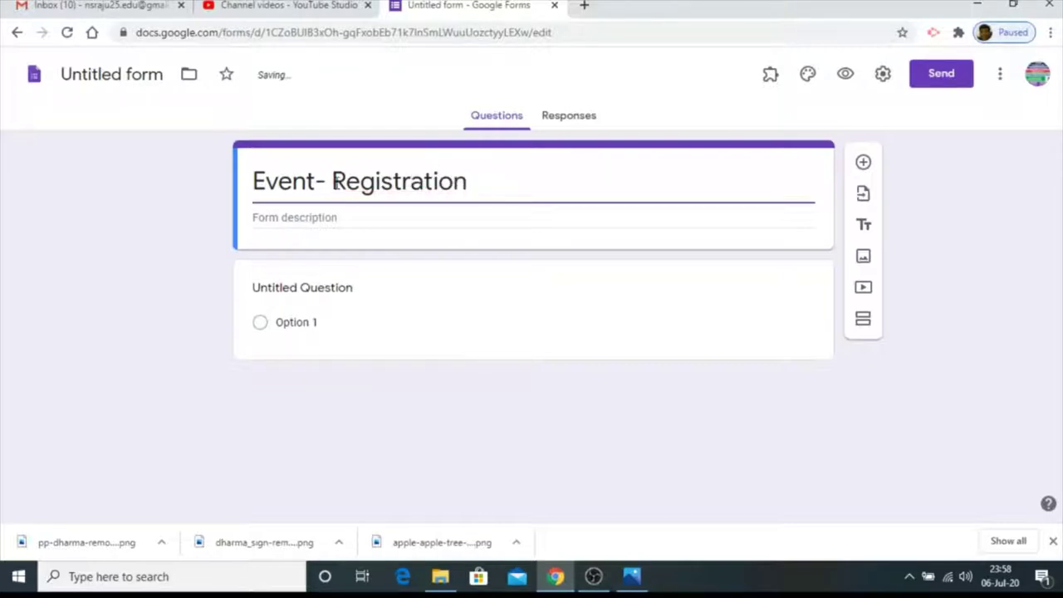
text(form)
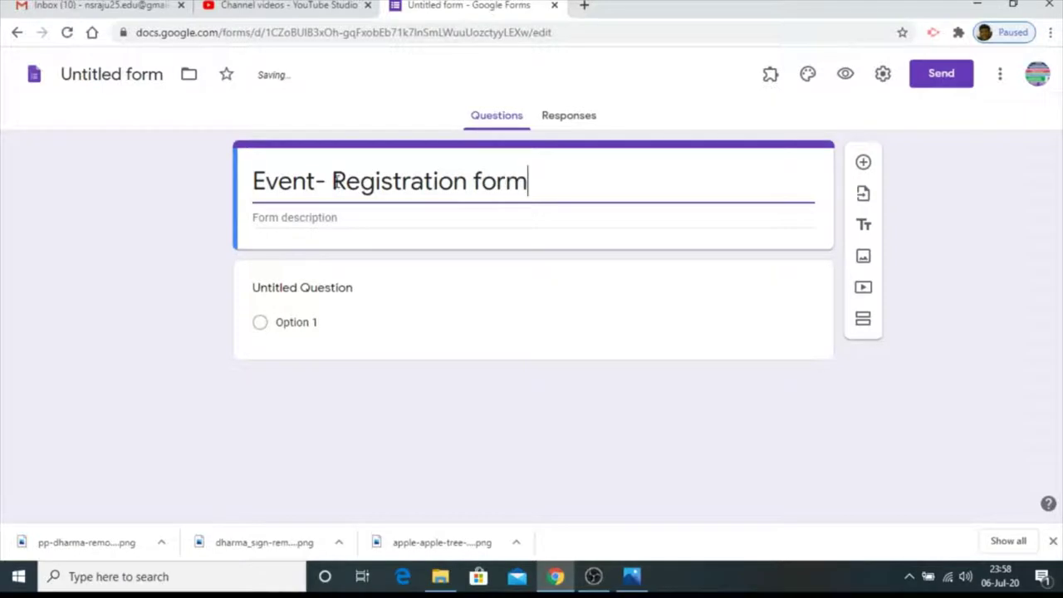
Enter the form description "held on 07-07-2020. time.11.30am."
click(315, 217)
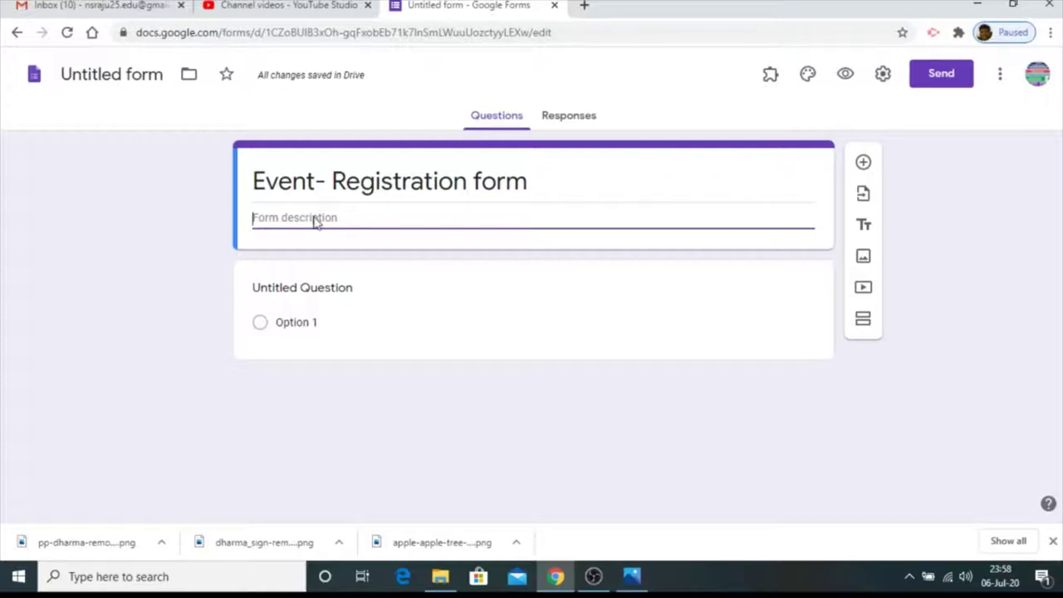
text(held)
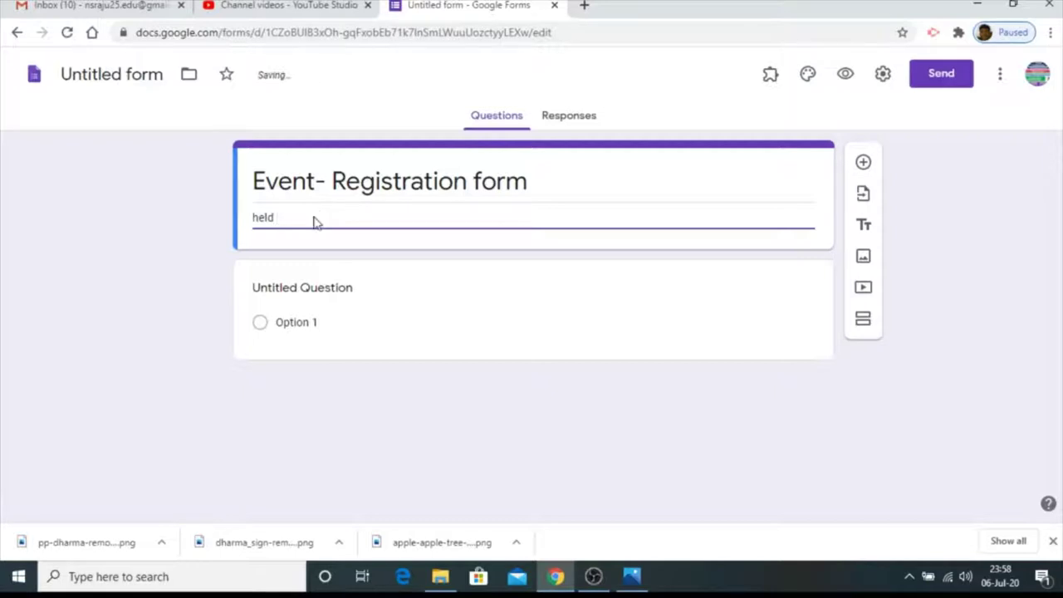
text(on)
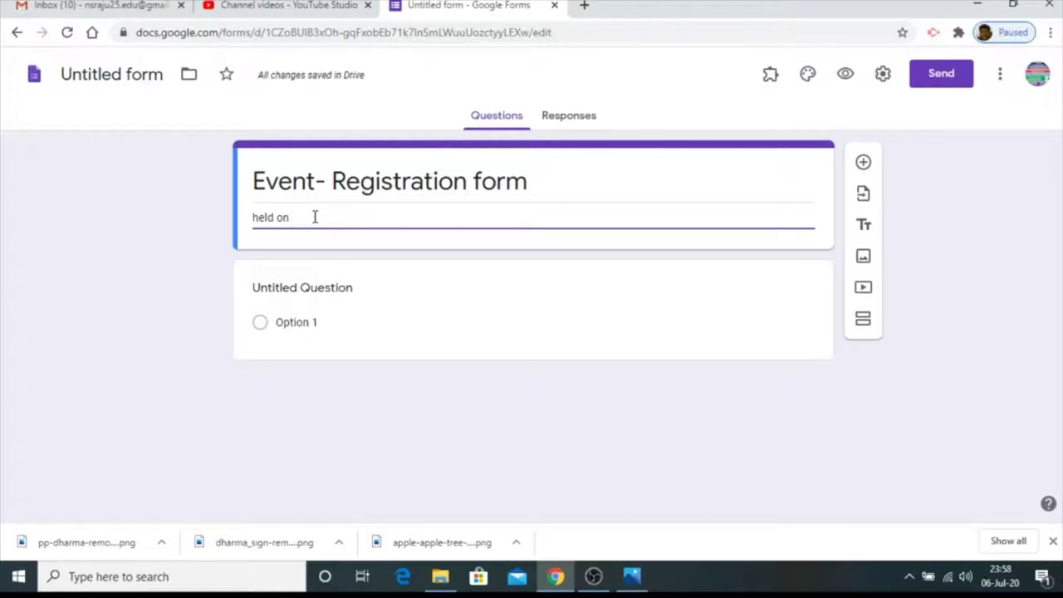
text(07-07-2)
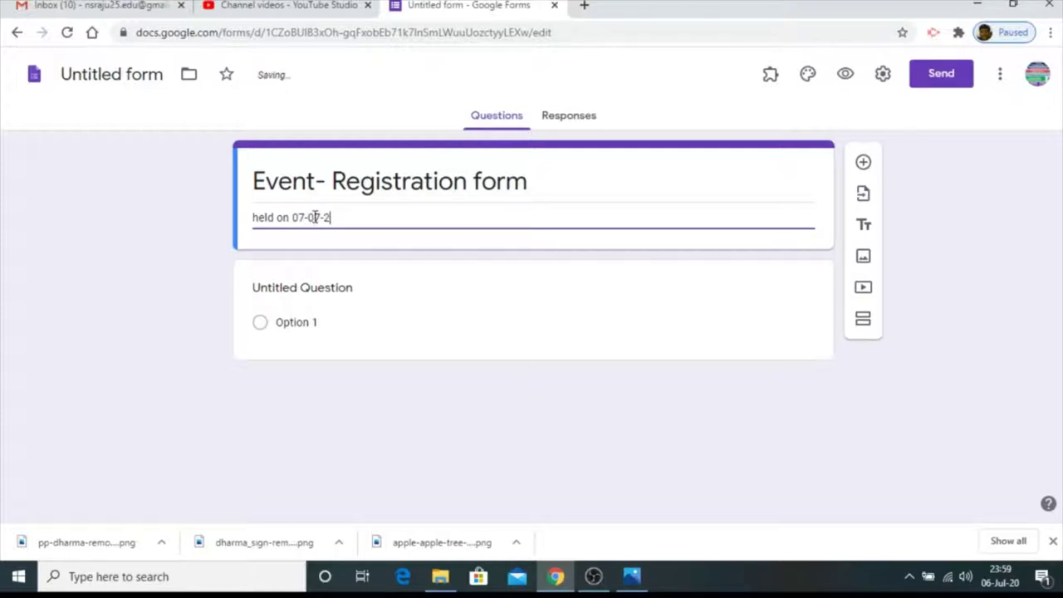
text(020. )
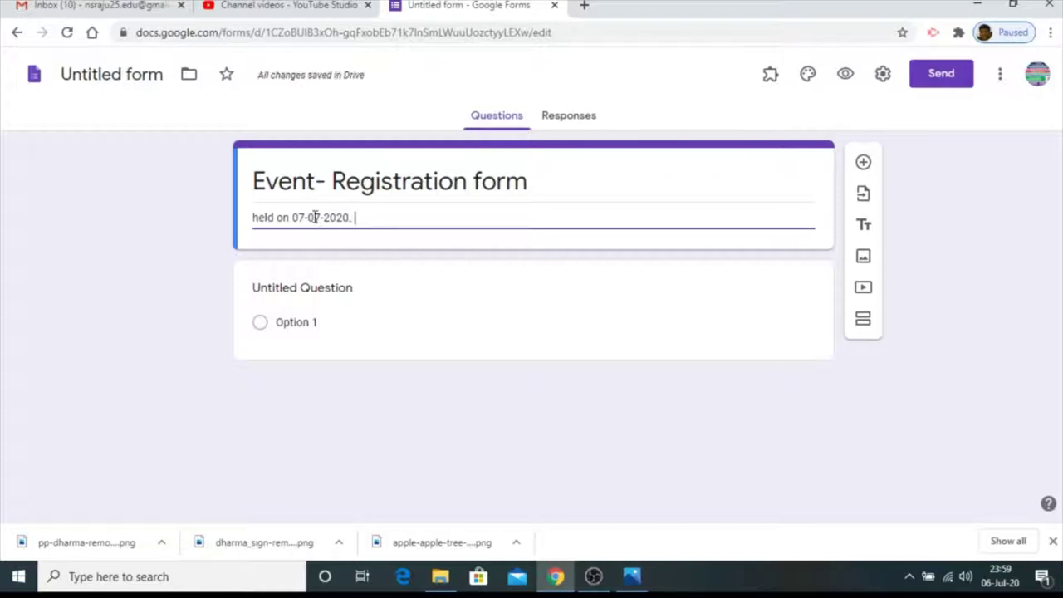
text(time)
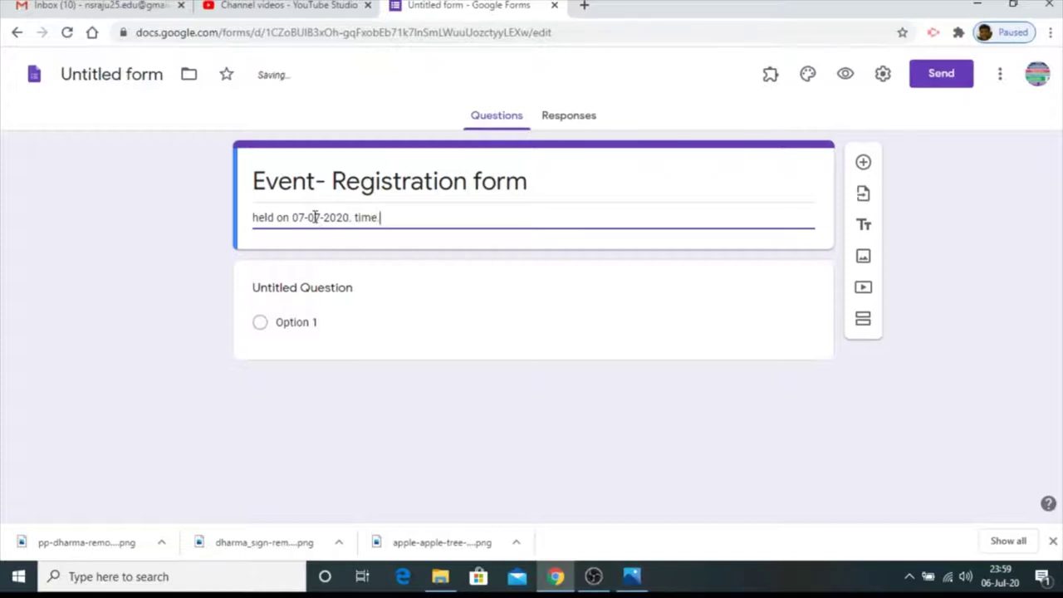
text(:11.30am.)
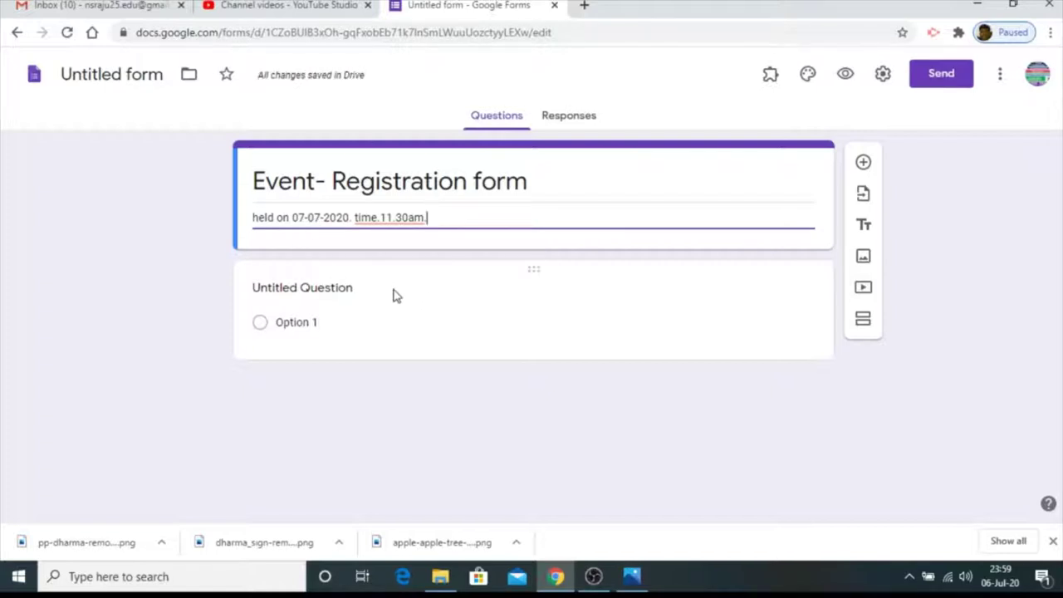
Title the untitled first question "Name" and make it required
click(321, 288)
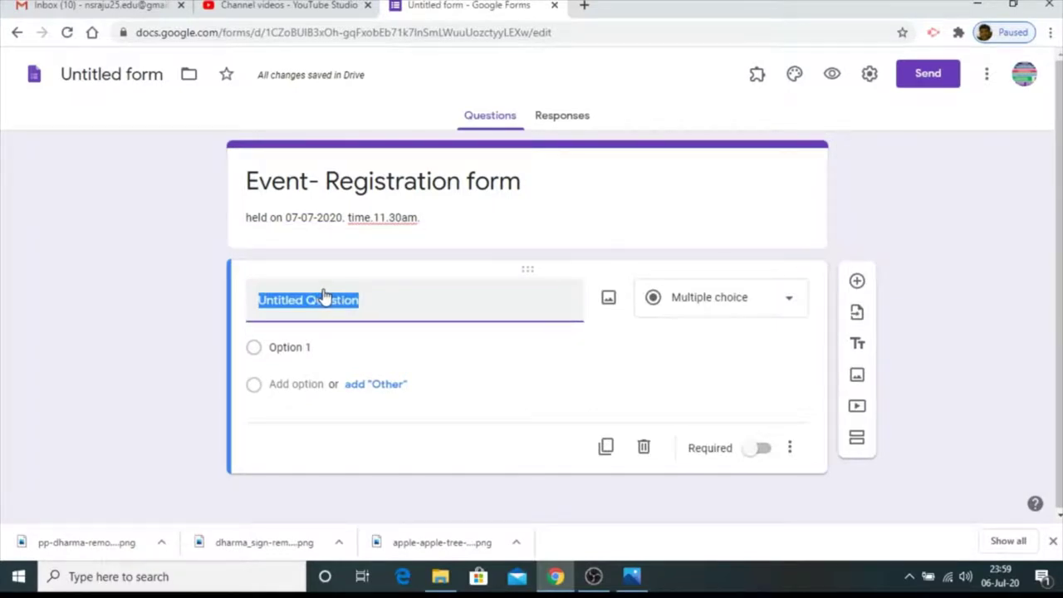
text(o)
key(BackSpace)
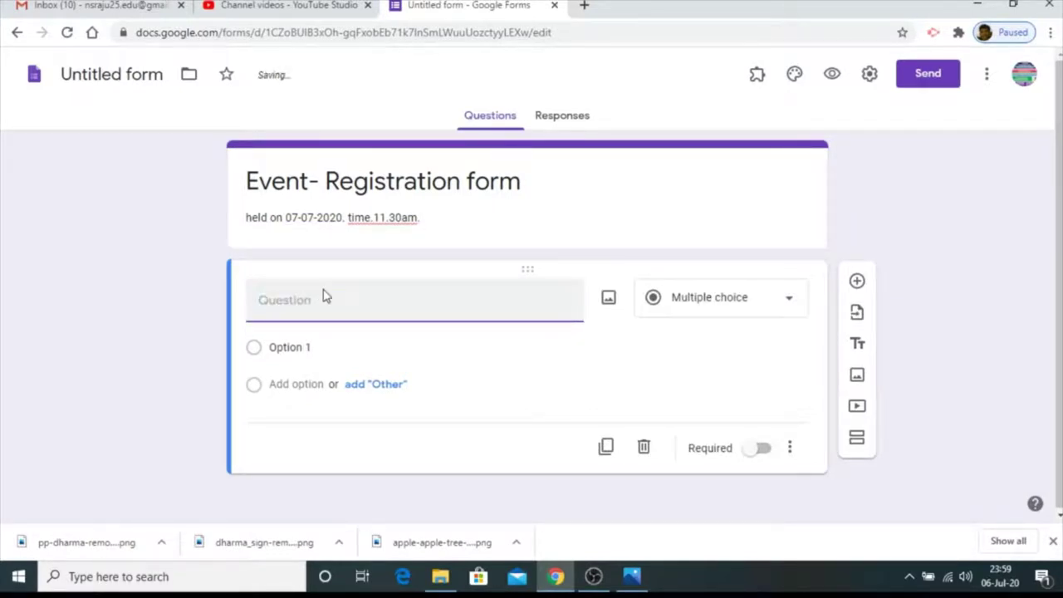
text(Nmef)
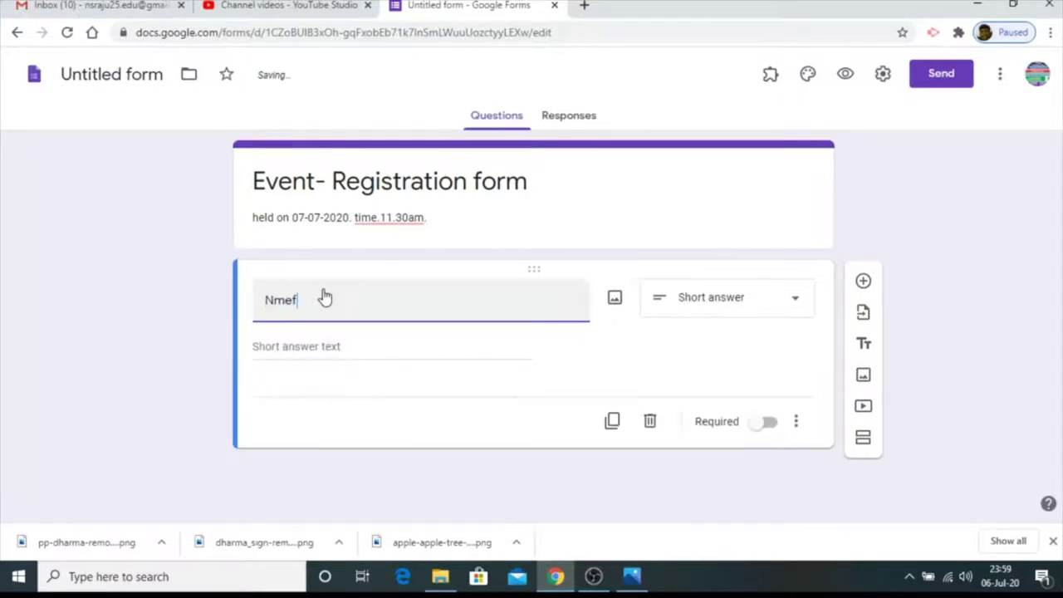
key(BackSpace)
key(BackSpace)
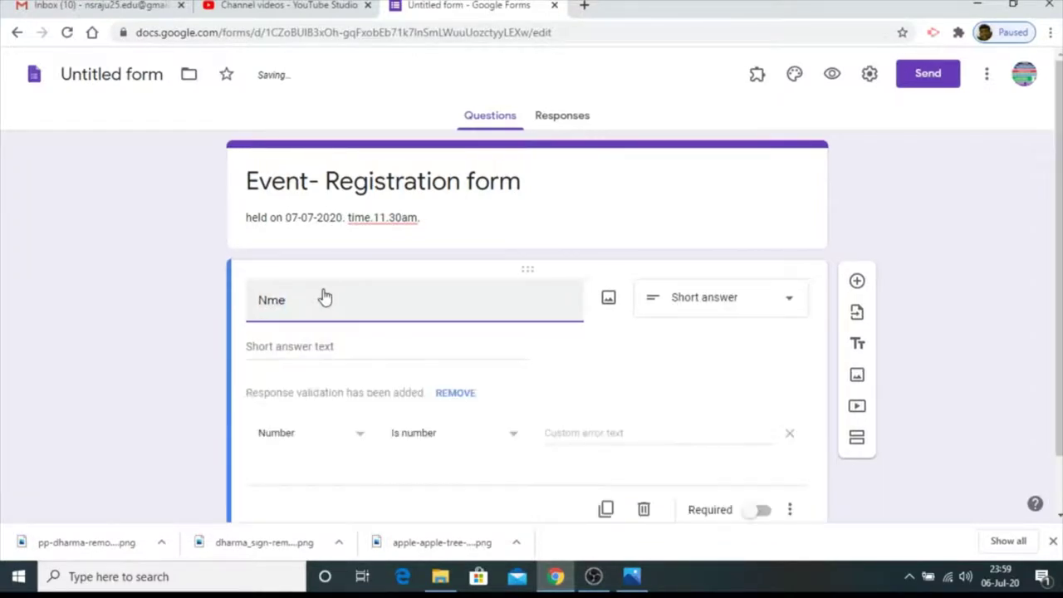
text(o)
key(BackSpace)
key(BackSpace)
key(BackSpace)
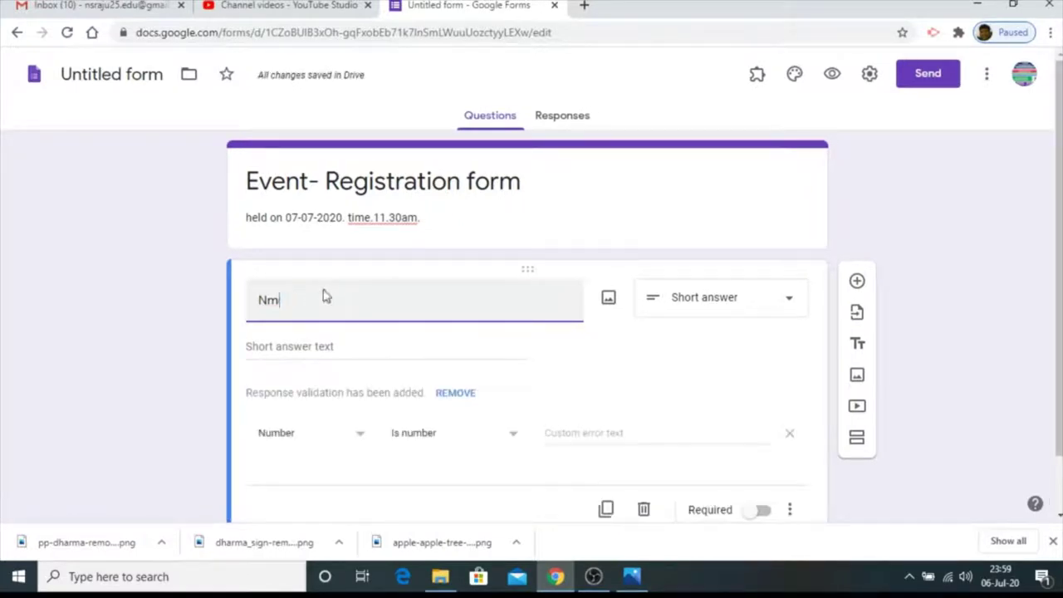
text(ame)
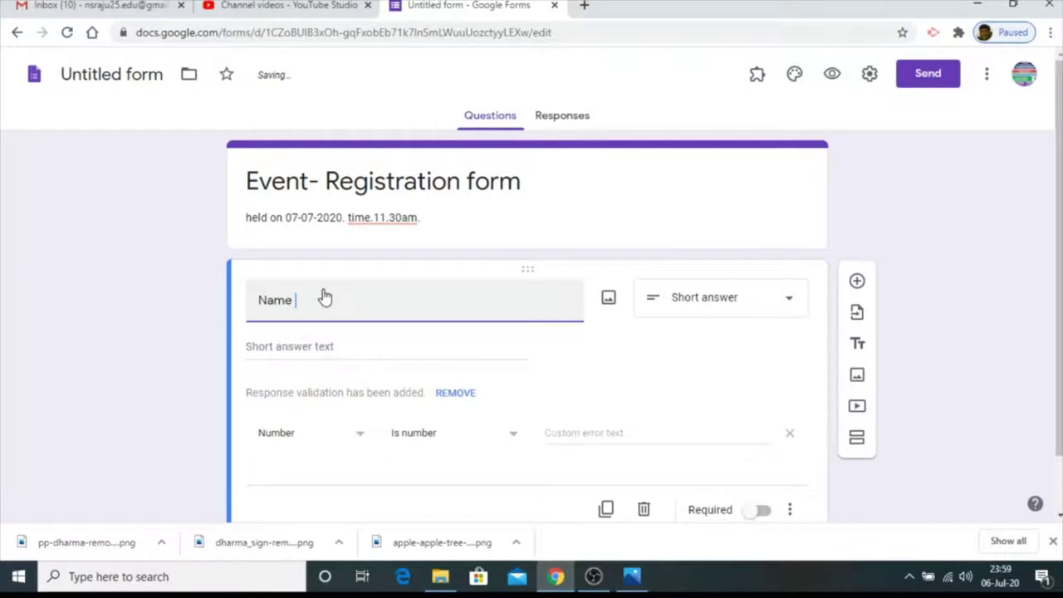
text(of)
key(BackSpace)
key(BackSpace)
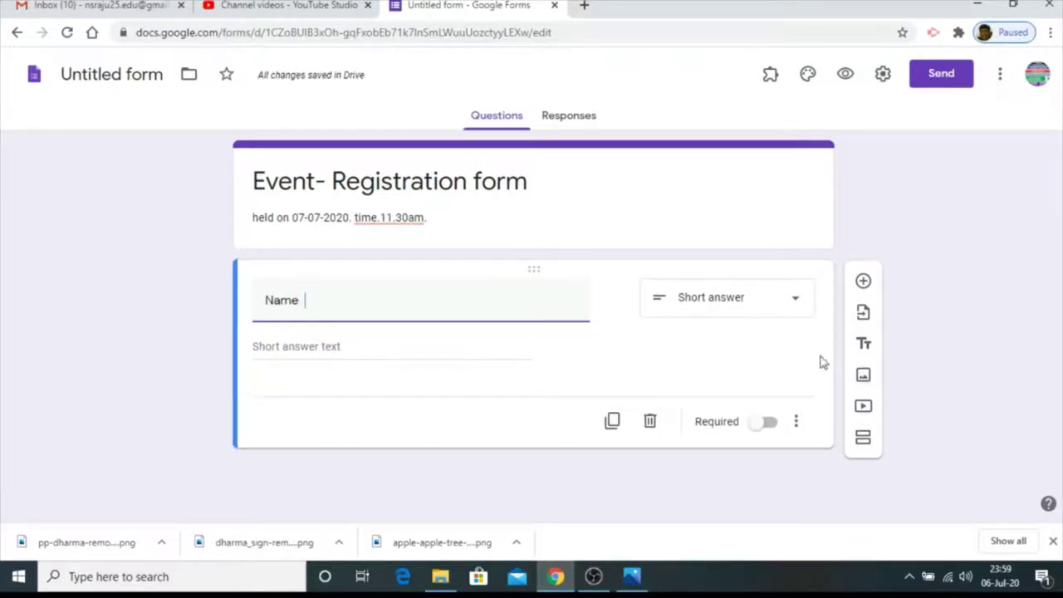
click(768, 423)
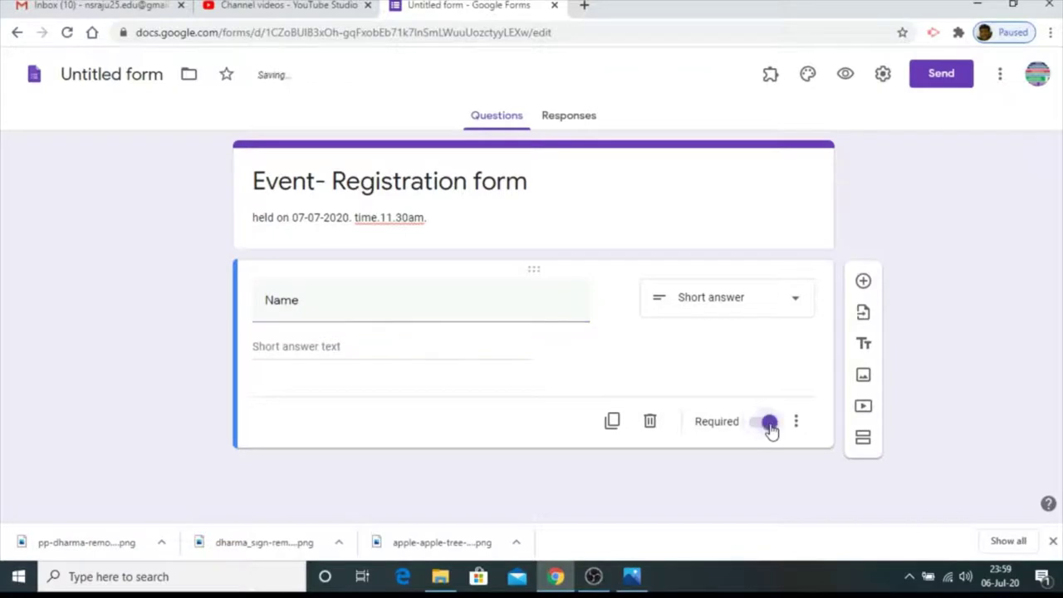
Add a question titled "email id" and accept the suggestion to enable the form's email collection setting
click(863, 283)
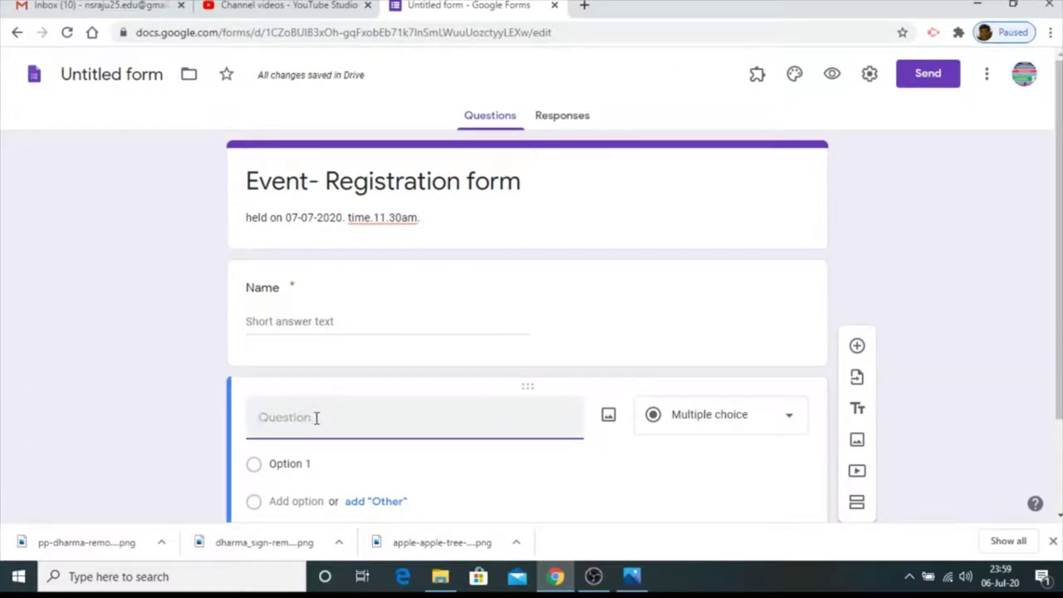
text(email)
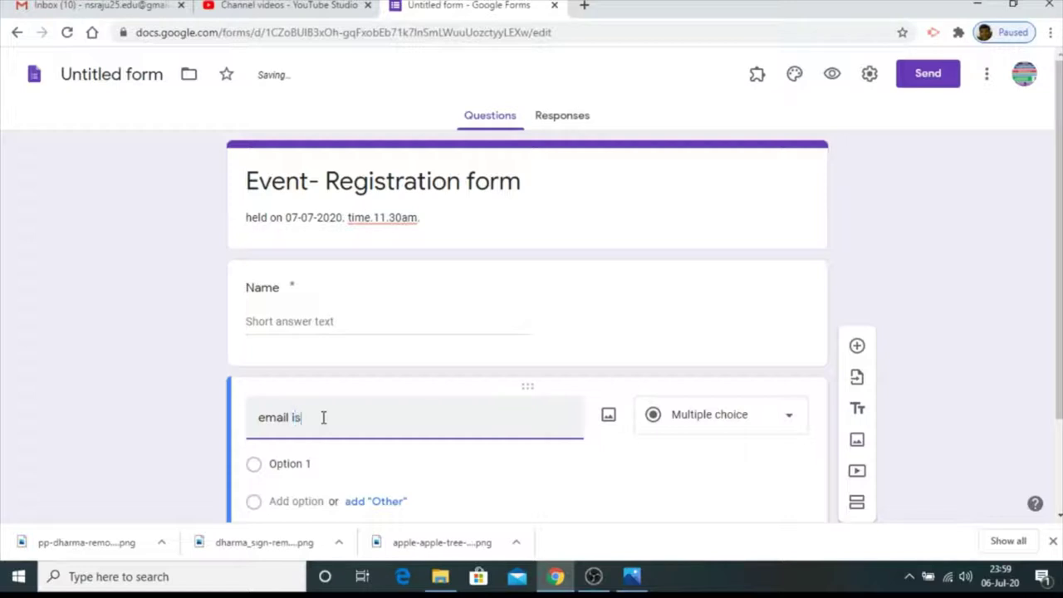
text( is)
key(BackSpace)
text(d)
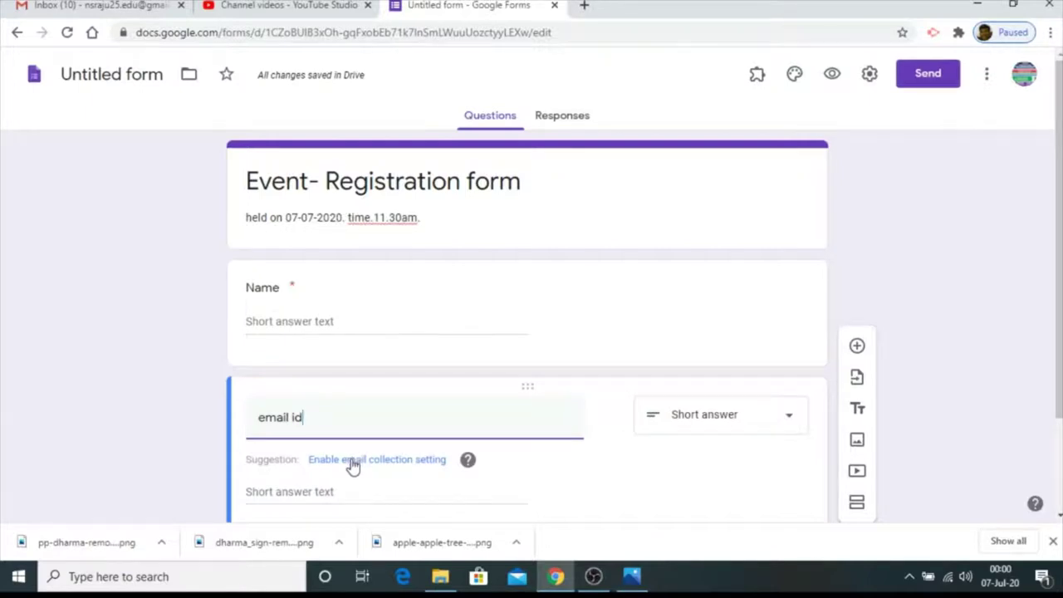
click(352, 461)
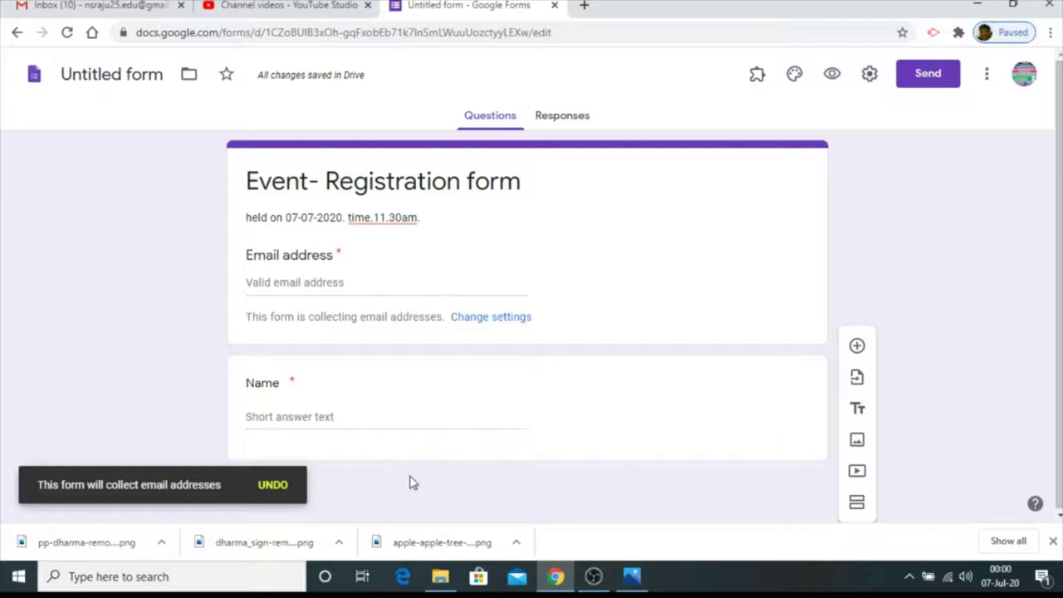
Add a question titled "Designation / Course" above the Name question
click(857, 347)
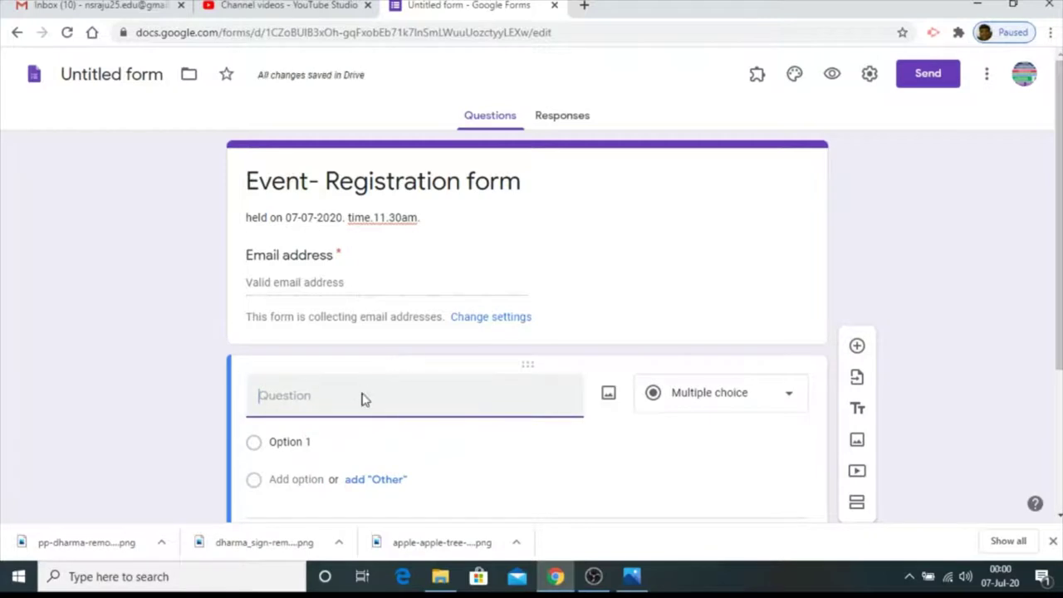
scroll(363, 398, down, 2)
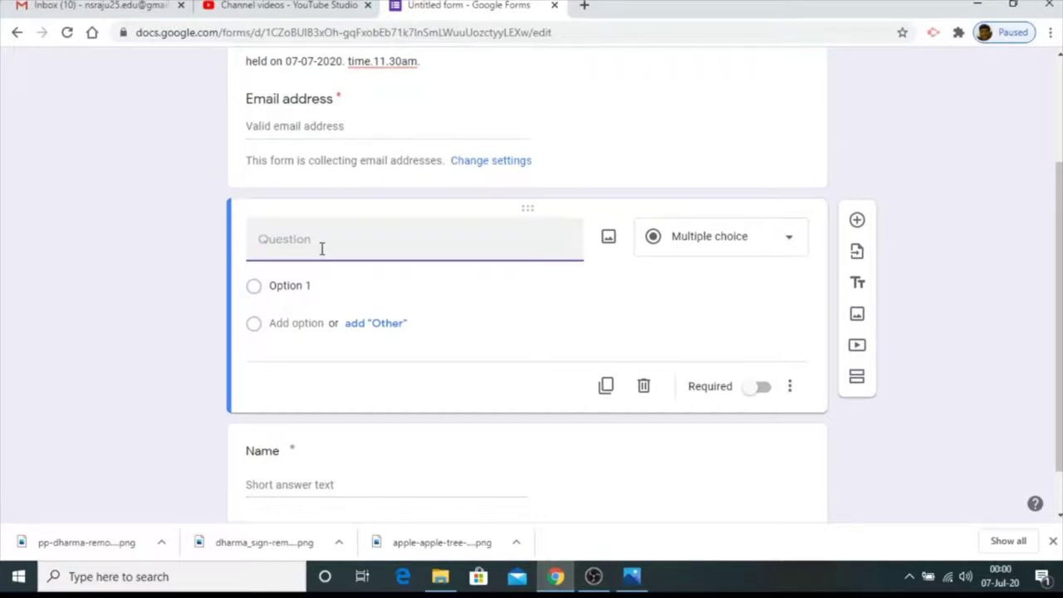
text(Designation / Course)
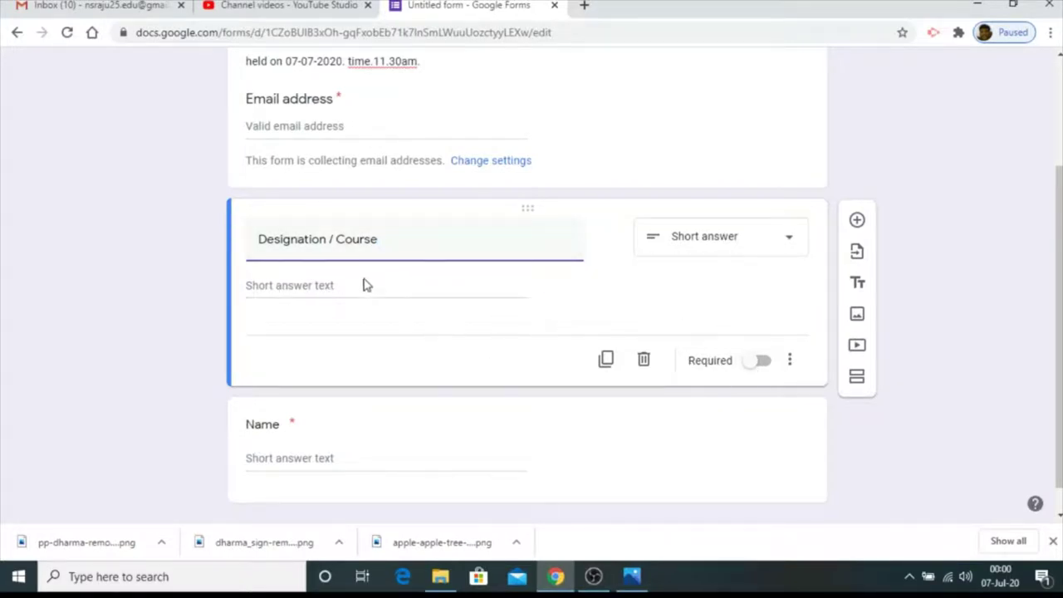
Make the Designation / Course question required and move the Name question above it
click(762, 362)
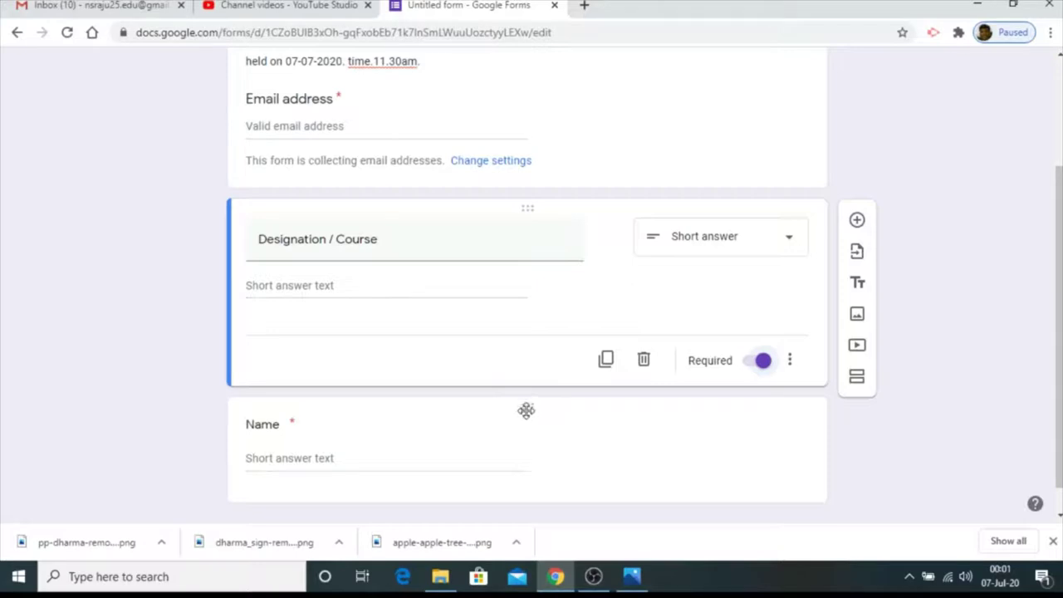
drag(526, 410, 558, 214)
click(493, 257)
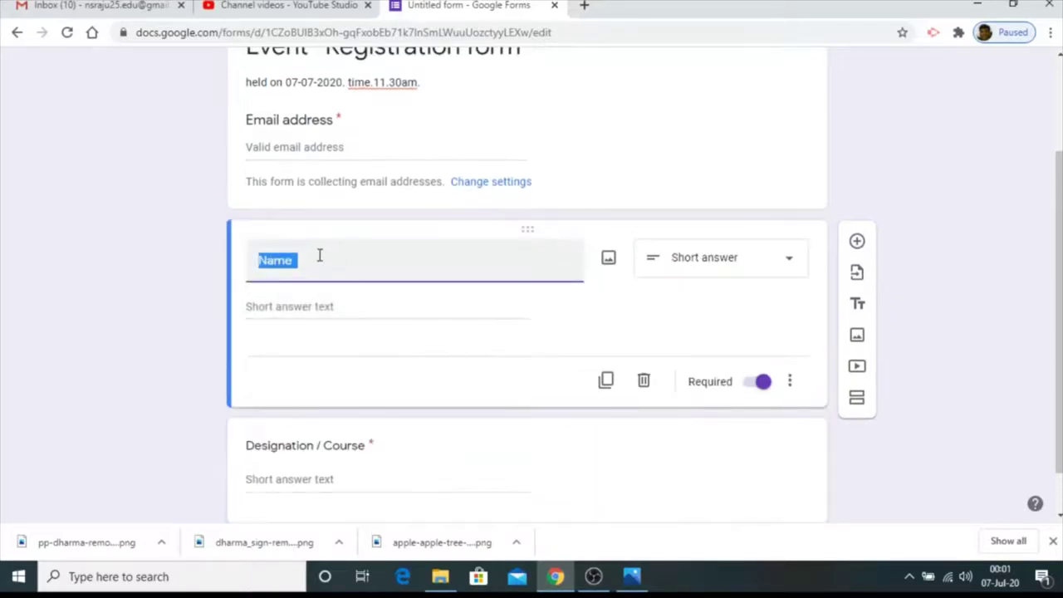
scroll(348, 482, down, 1)
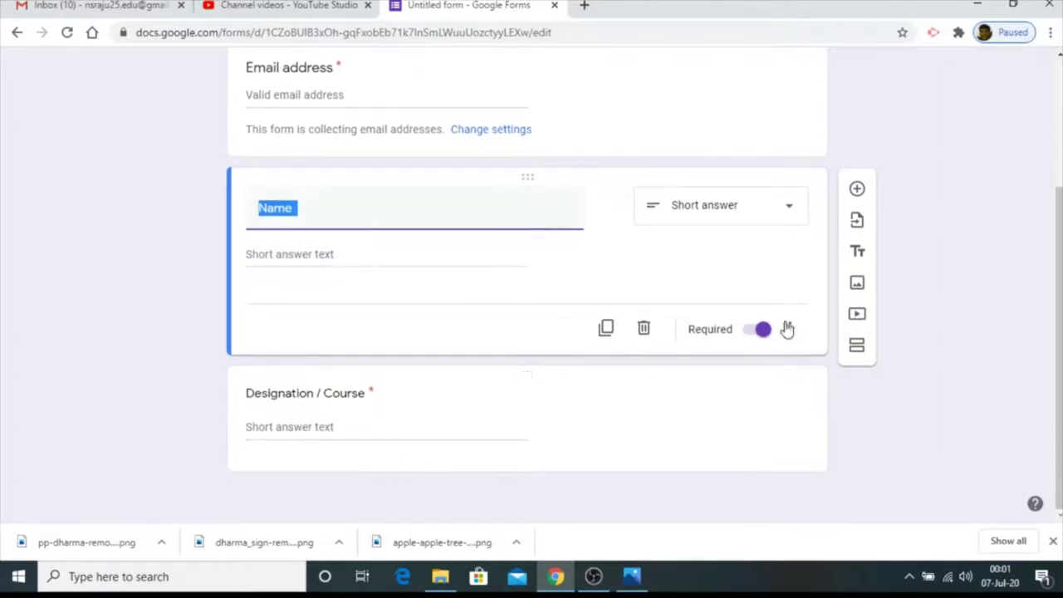
Add a required question titled "Name of the Institution" below the Designation / Course question
click(721, 444)
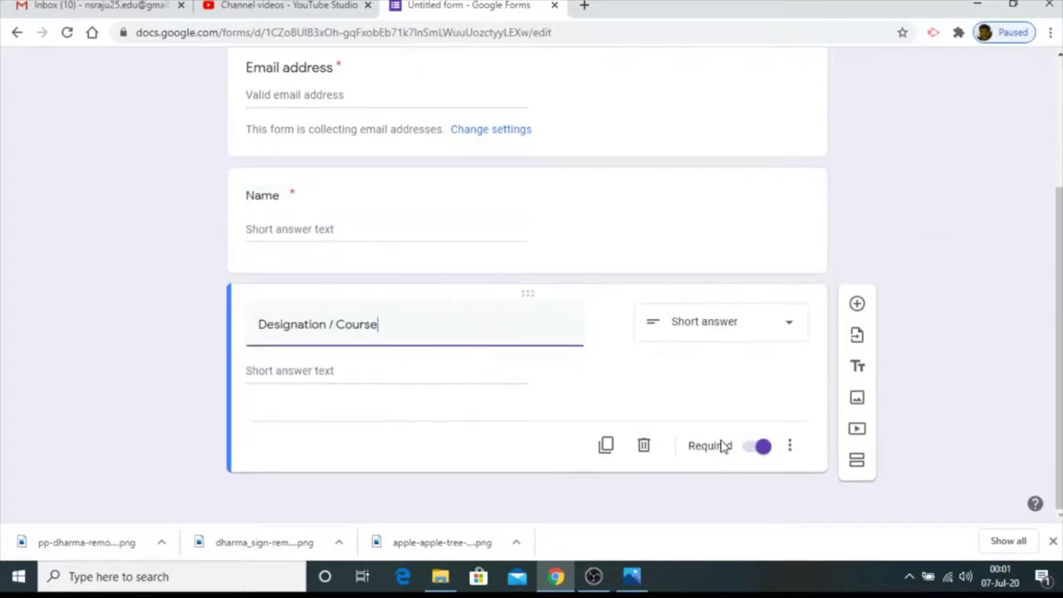
click(857, 305)
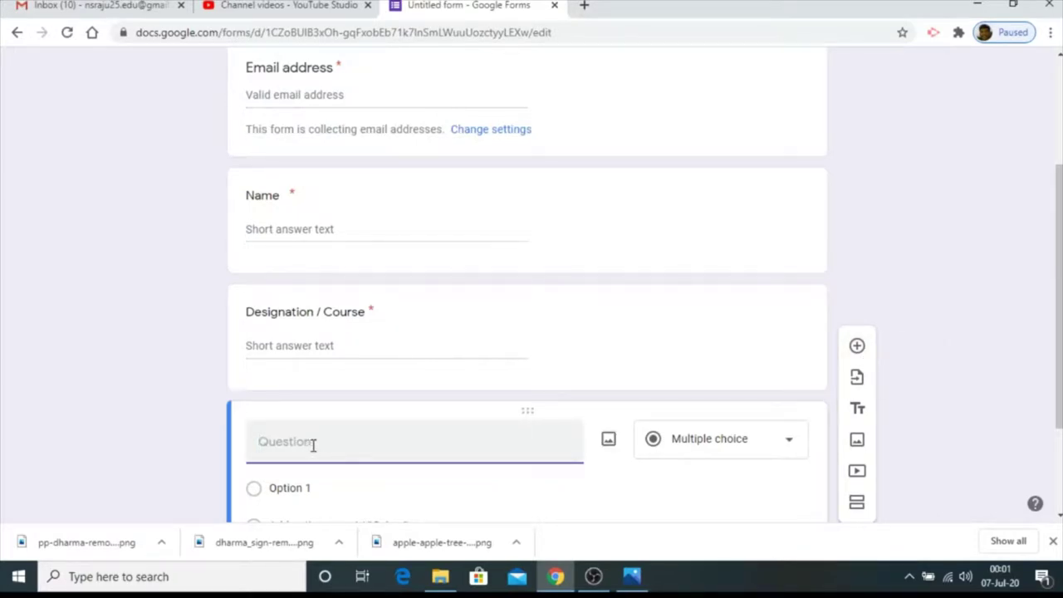
text(Name of the Institution)
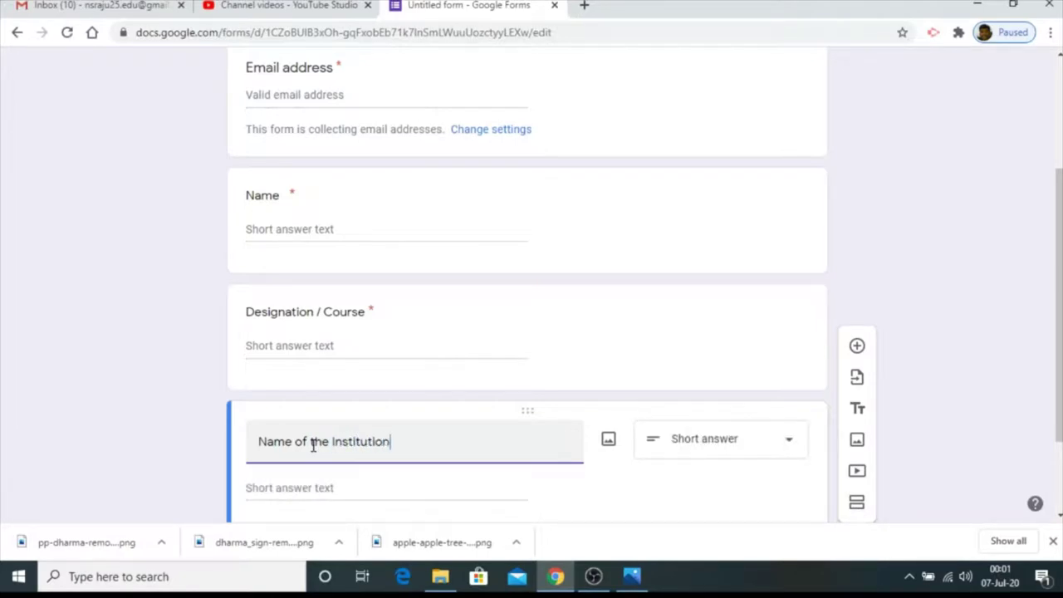
scroll(398, 265, down, 2)
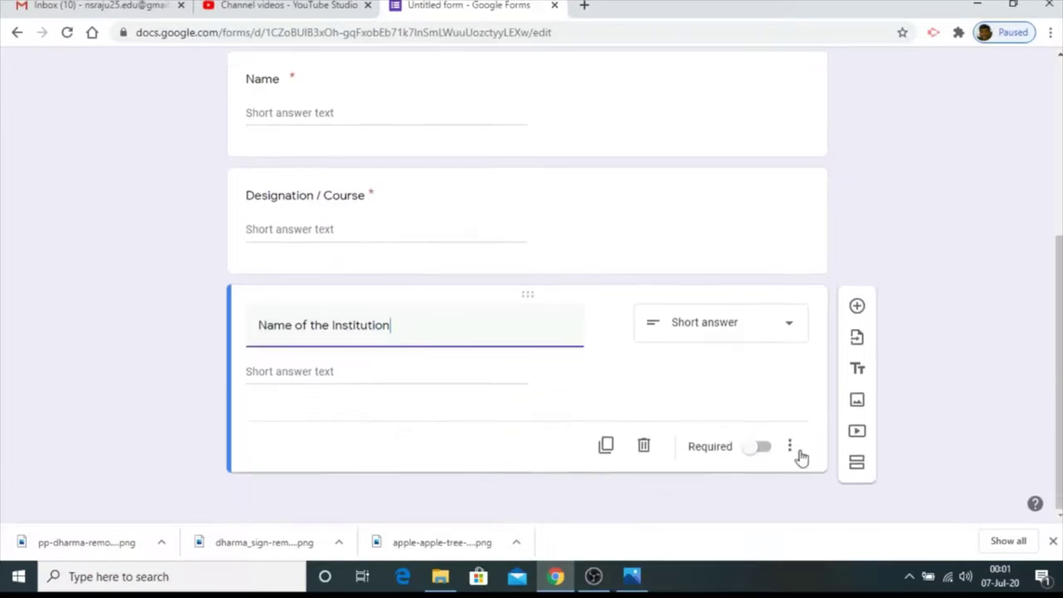
click(762, 449)
Add a required question titled "State" below the Name of the Institution question
click(856, 307)
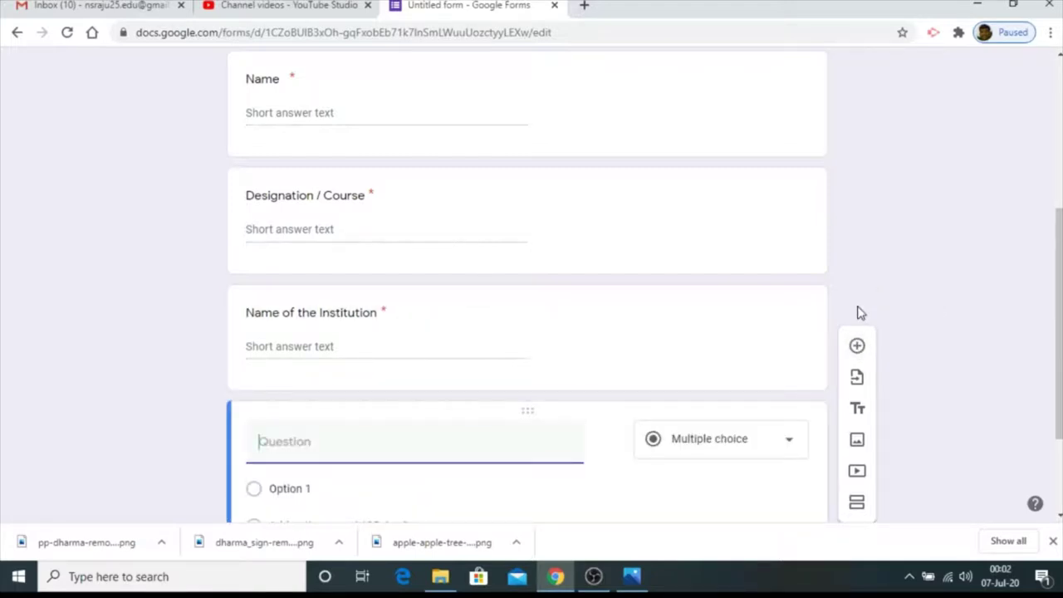
text(State)
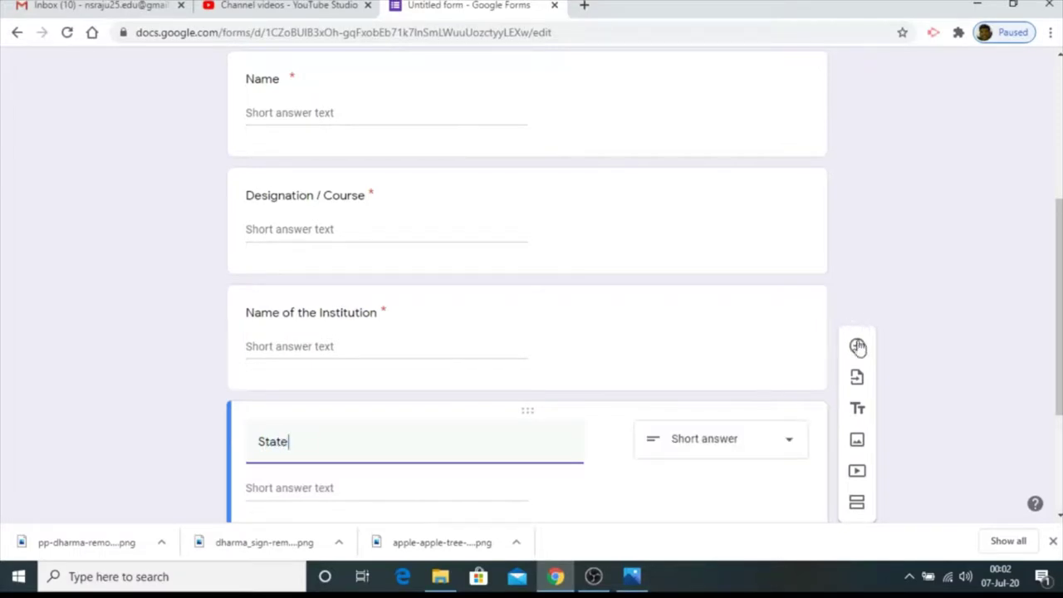
scroll(731, 448, down, 2)
click(762, 452)
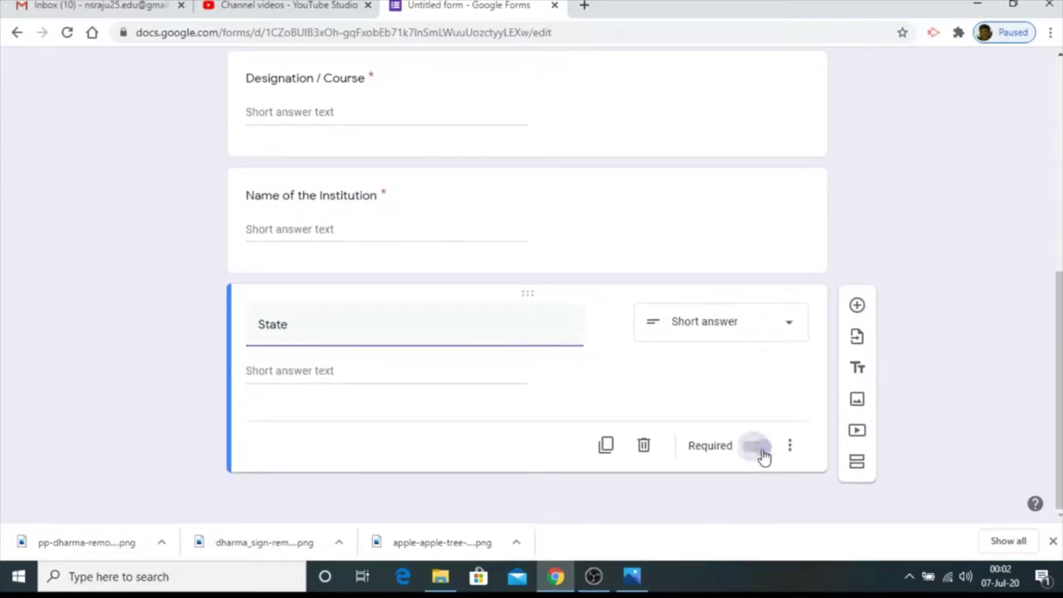
Add a question titled "Gender" below the State question and set its answer type to Dropdown
click(857, 307)
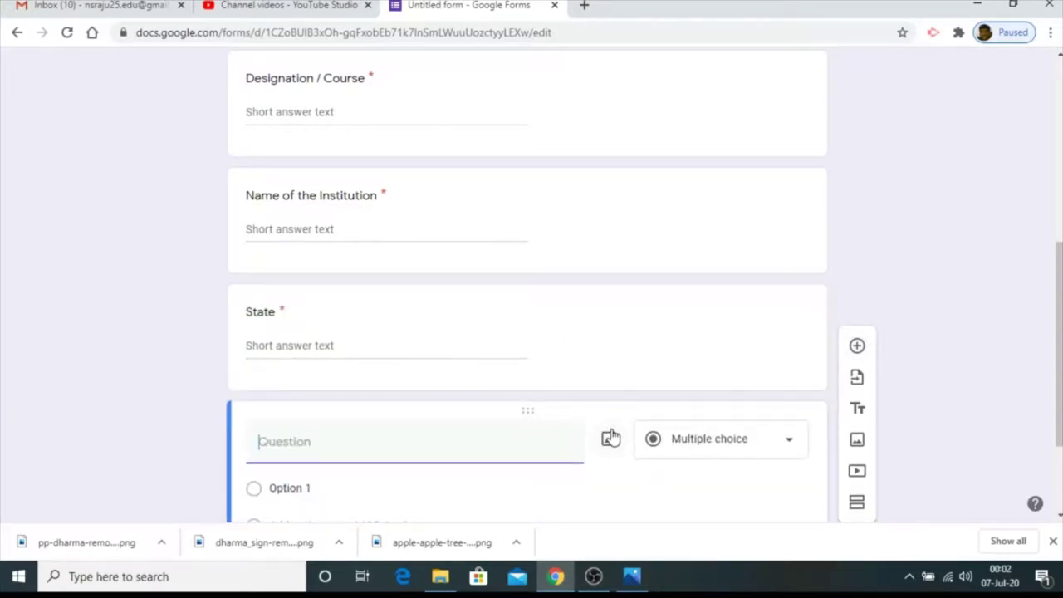
text(Gend)
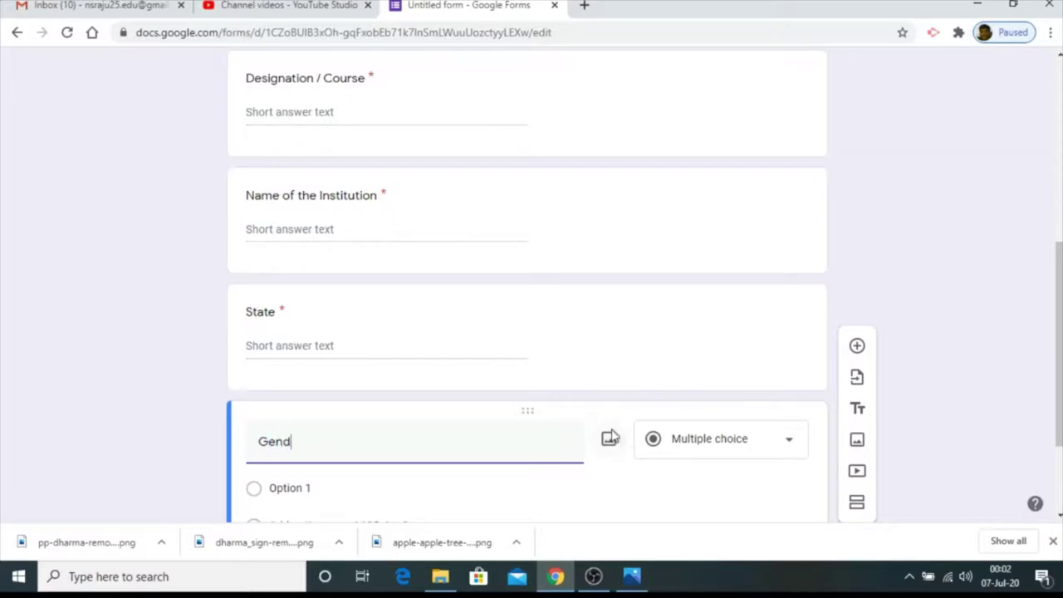
text(er)
scroll(622, 437, down, 2)
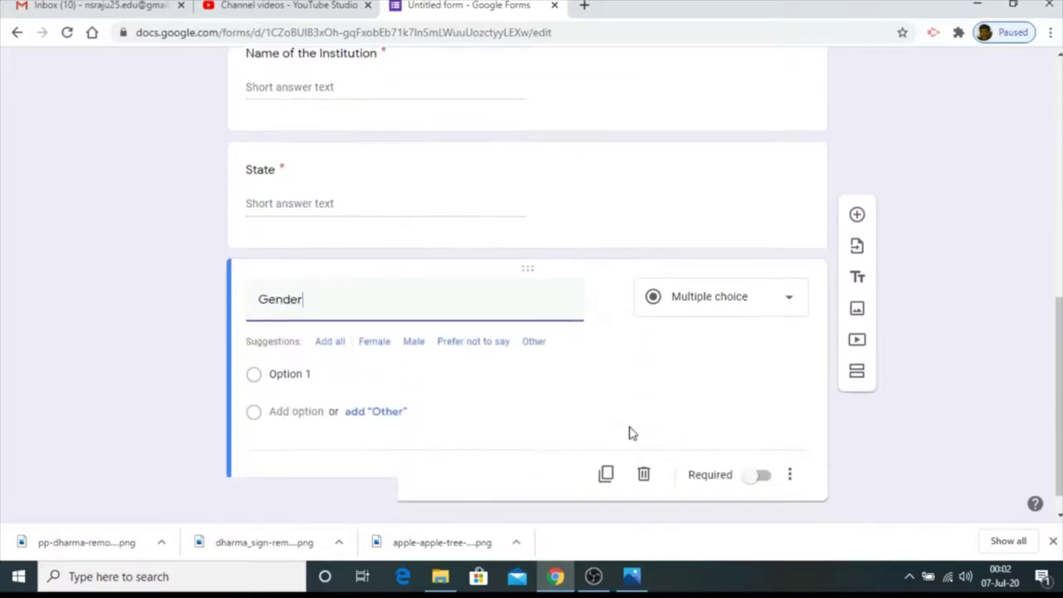
click(785, 288)
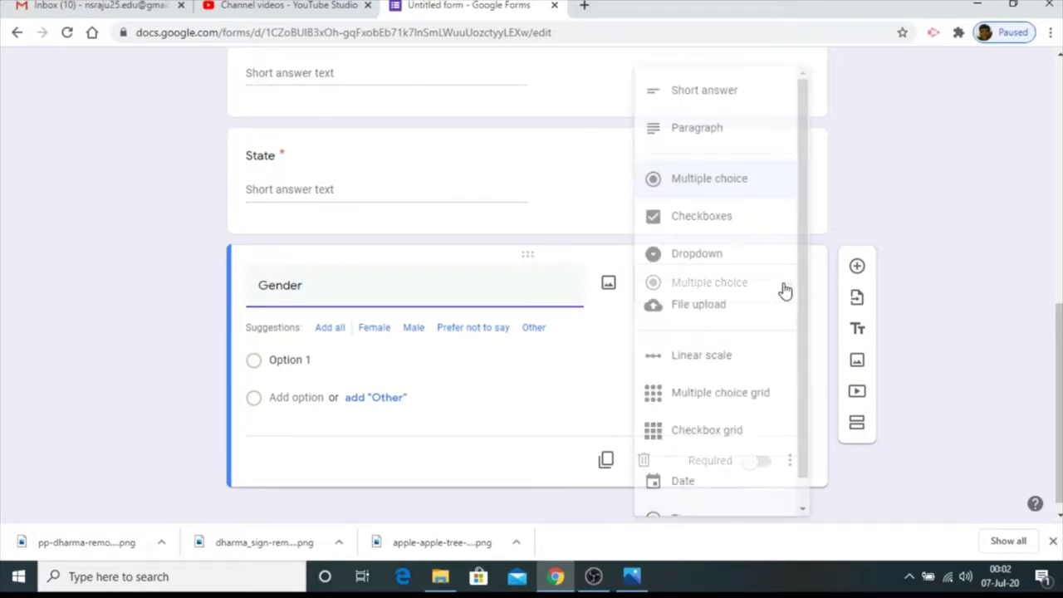
click(696, 255)
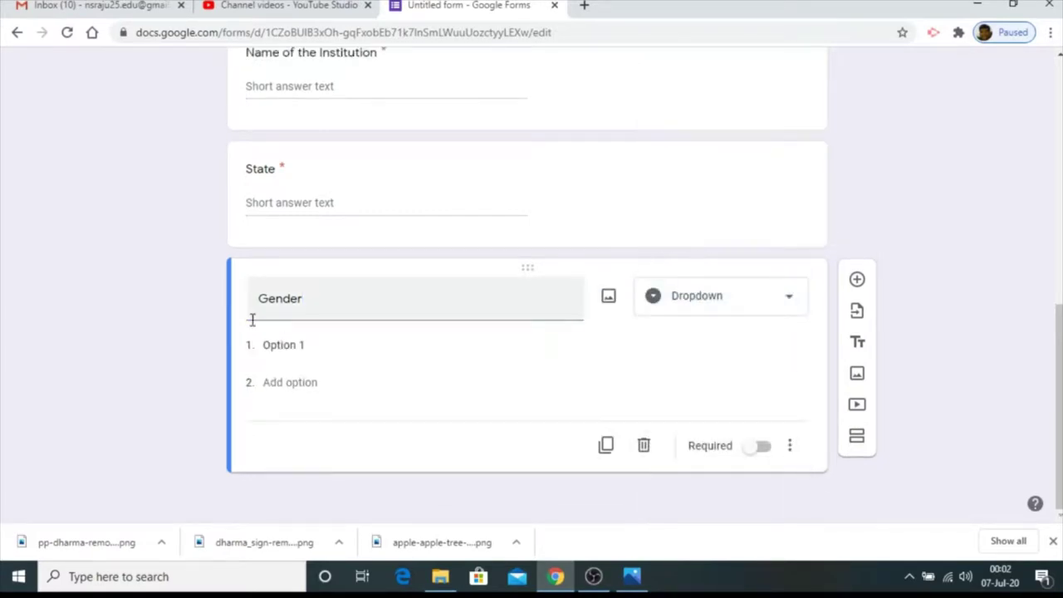
Enter "Male" and "female" as the Gender question's options and make the question required
click(291, 347)
text(Male)
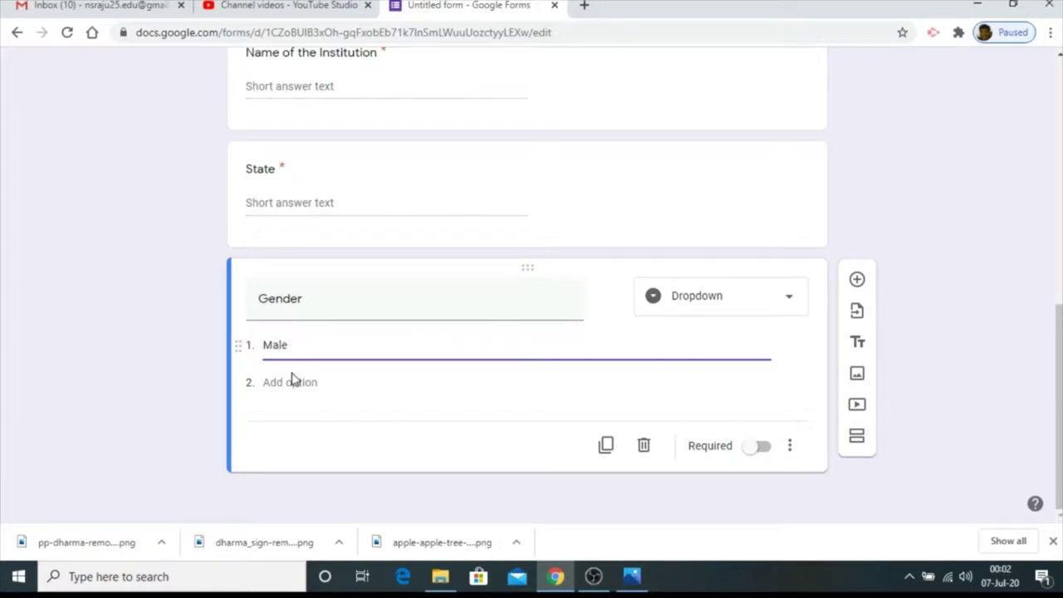
click(292, 385)
text(female)
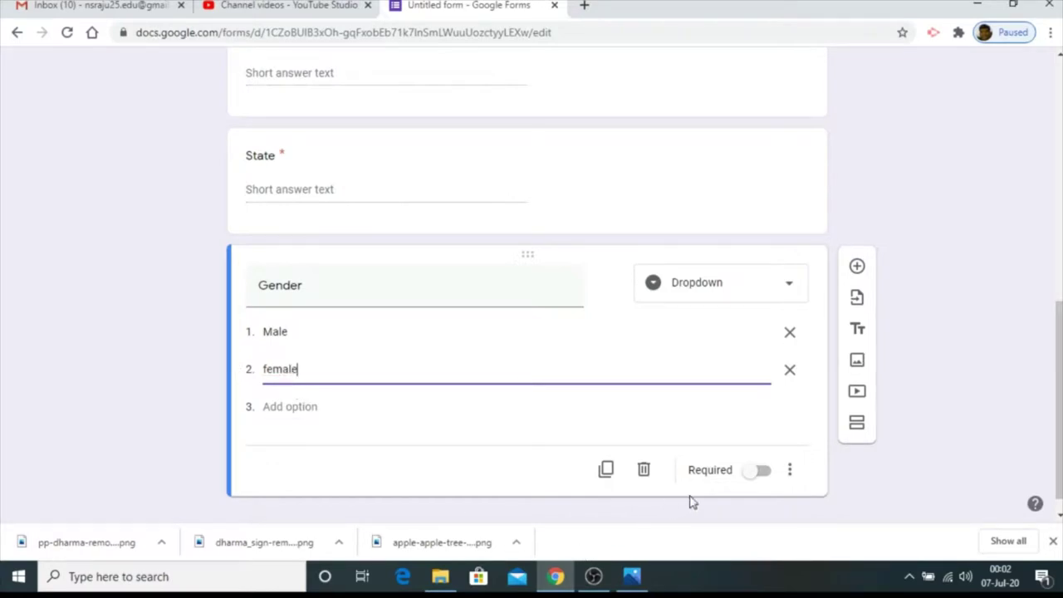
click(761, 472)
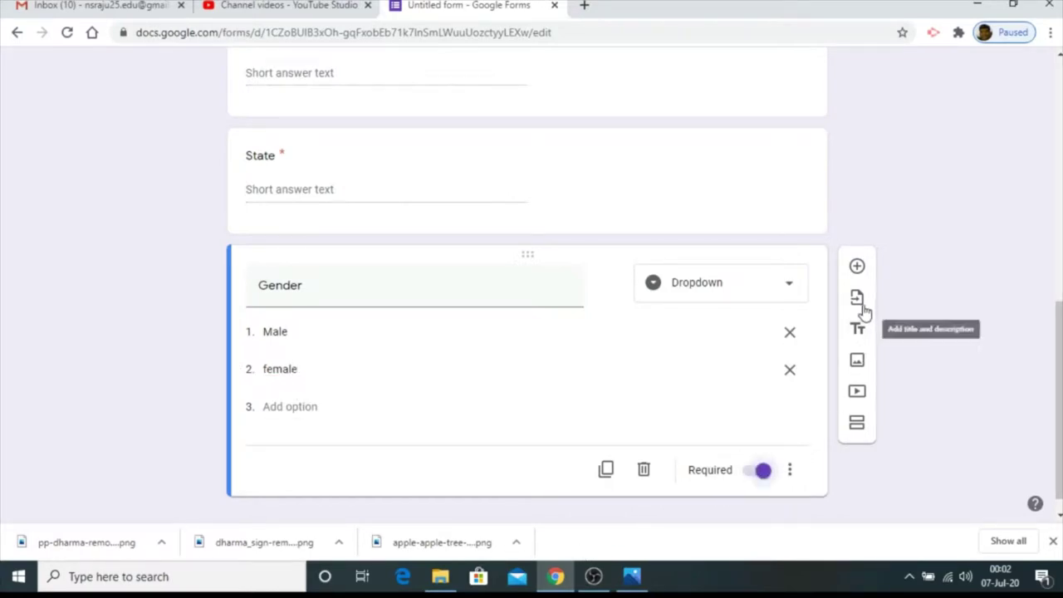
Add a required question titled "Contact Number (Whatsapp)" and remove its response validation
click(856, 267)
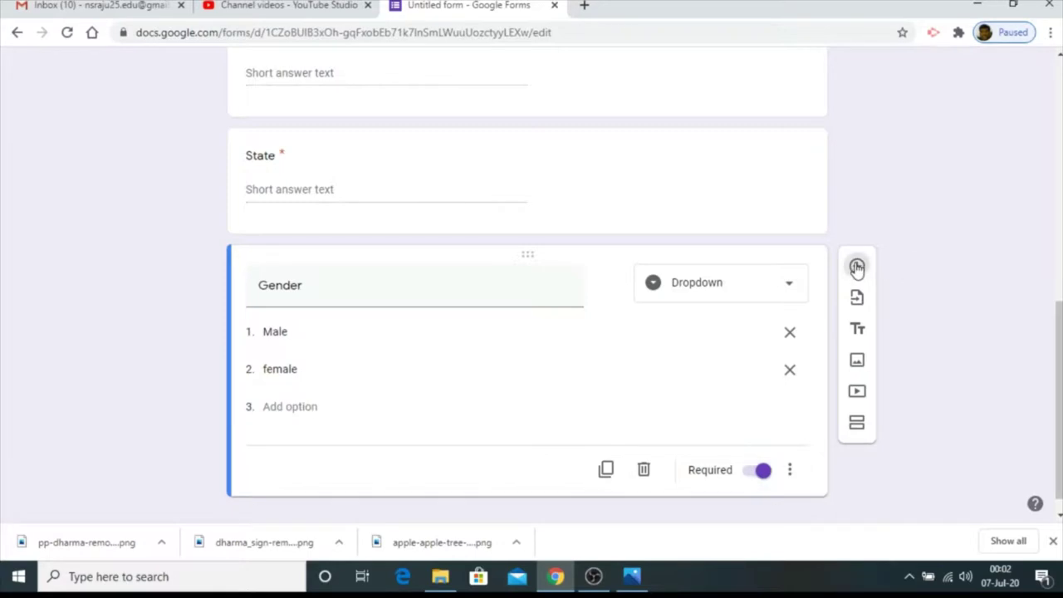
text(Contact Number)
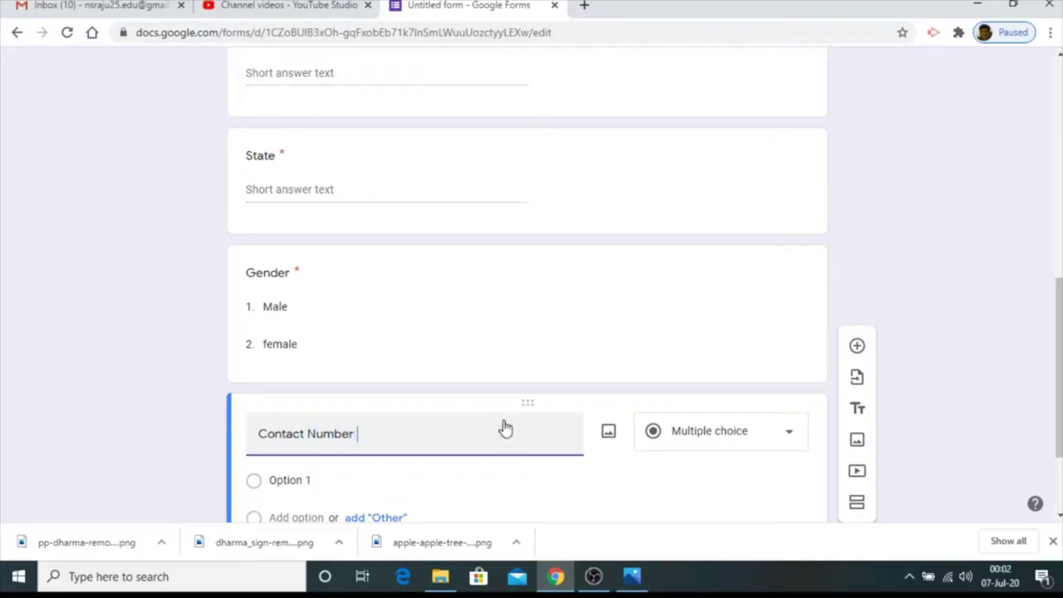
text((W)
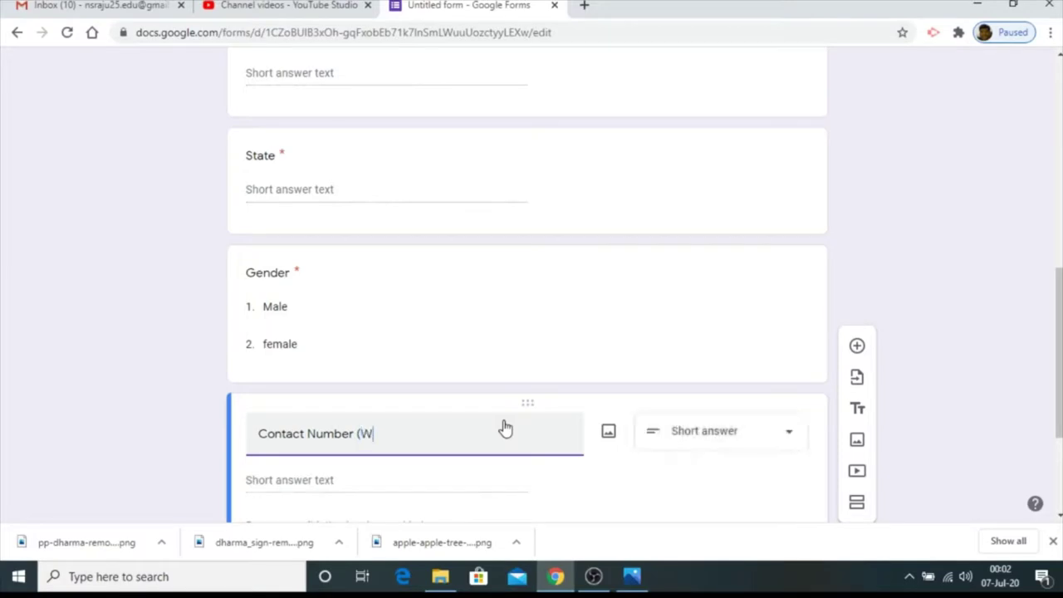
text(hatsapp))
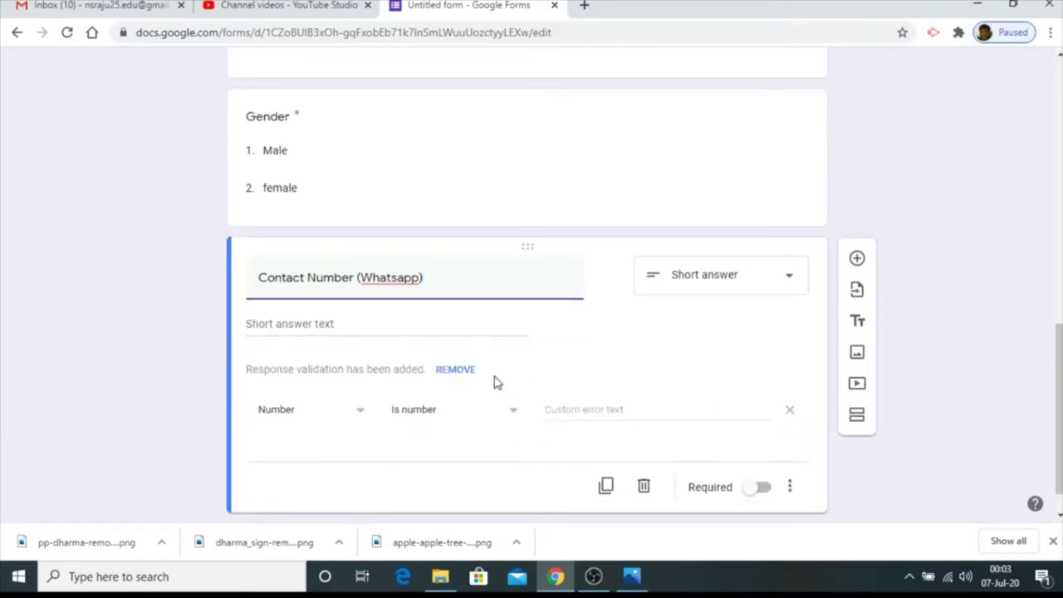
click(788, 411)
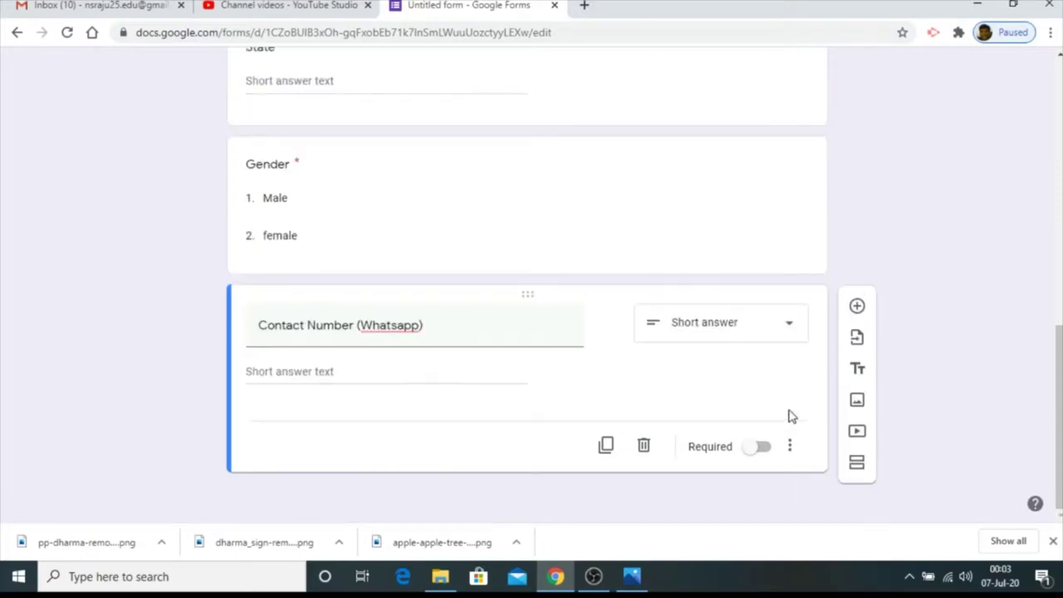
click(762, 447)
Review the form's questions from the title down to the contact number
click(555, 239)
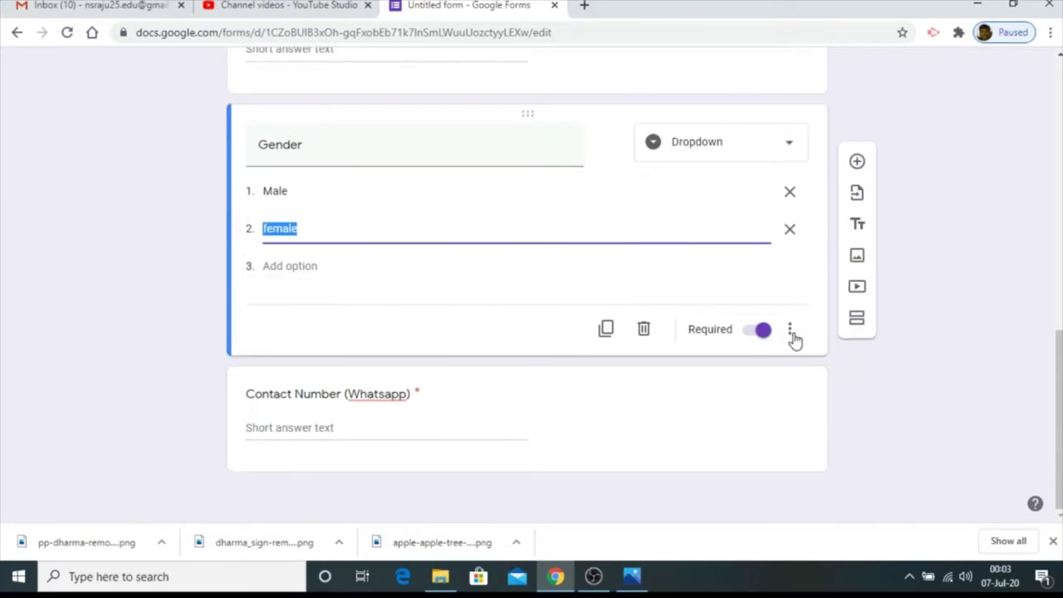
scroll(346, 346, up, 10)
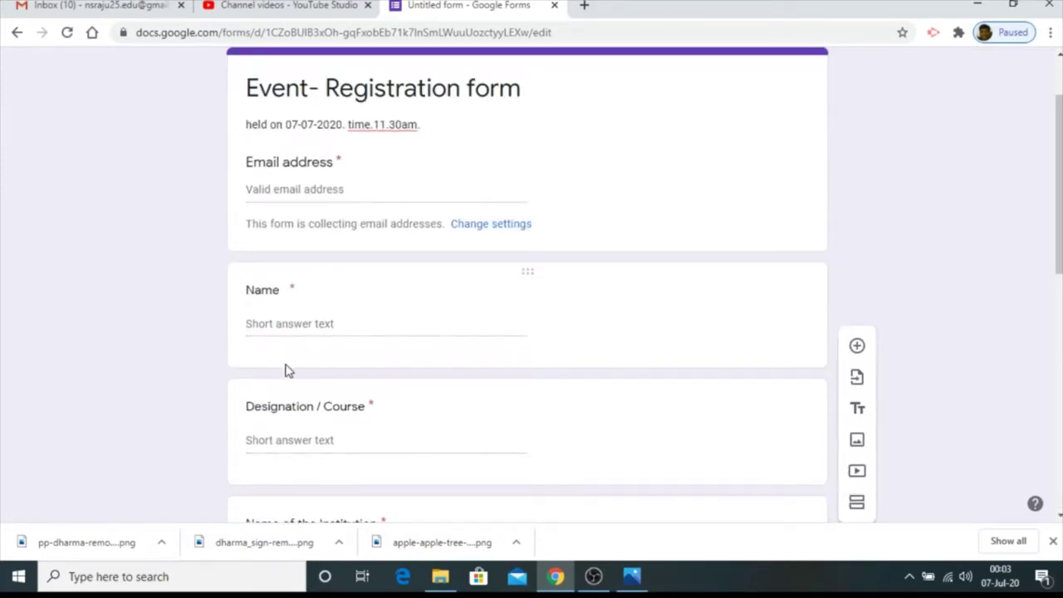
scroll(282, 365, down, 2)
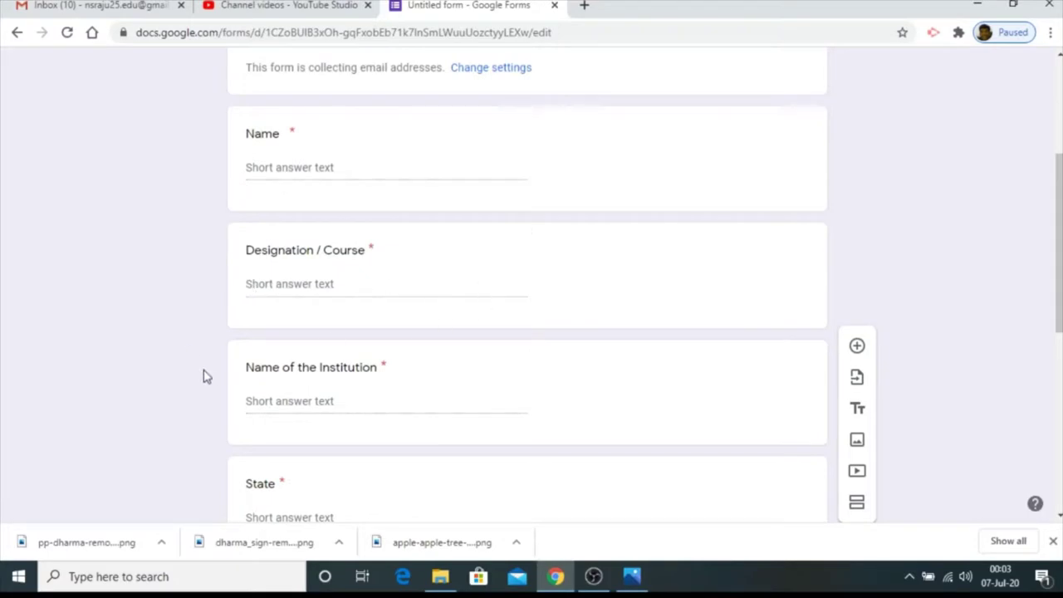
scroll(225, 377, down, 1)
scroll(247, 408, down, 2)
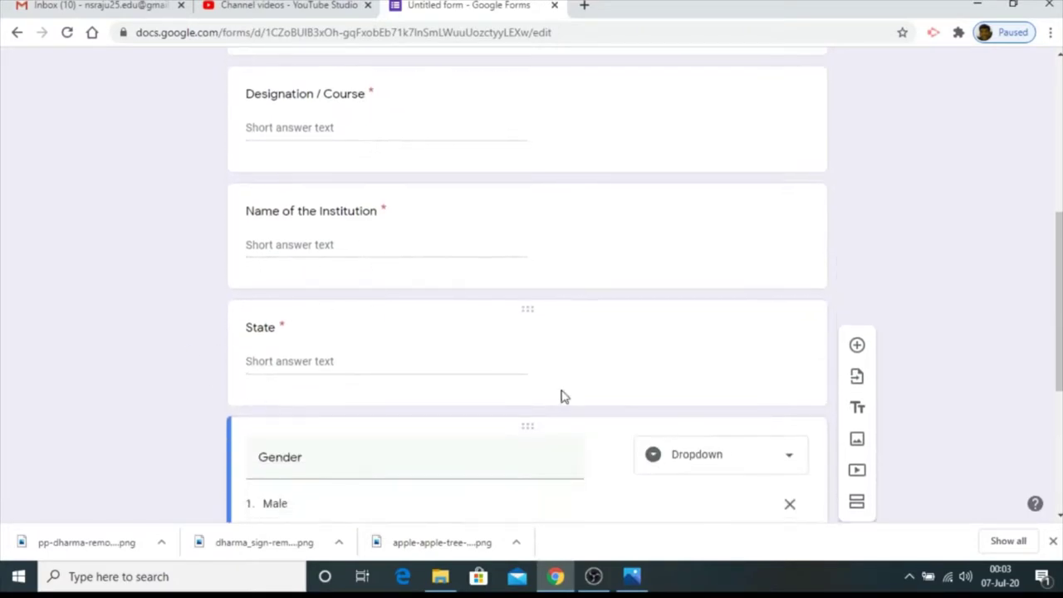
scroll(290, 413, down, 3)
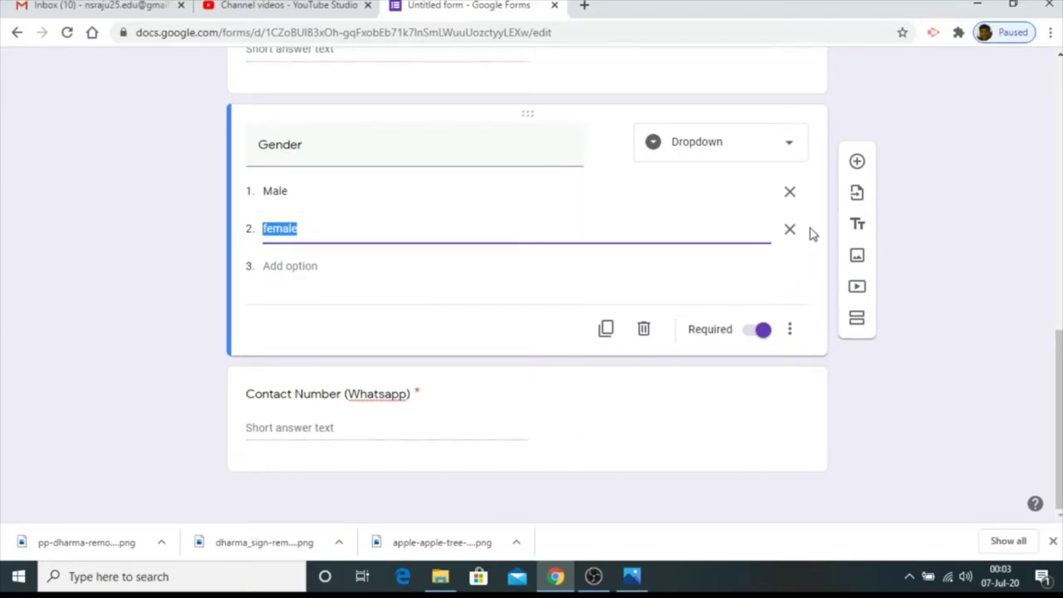
Add a required question titled "E-mail" below the contact number question and remove its response validation
click(635, 434)
click(635, 435)
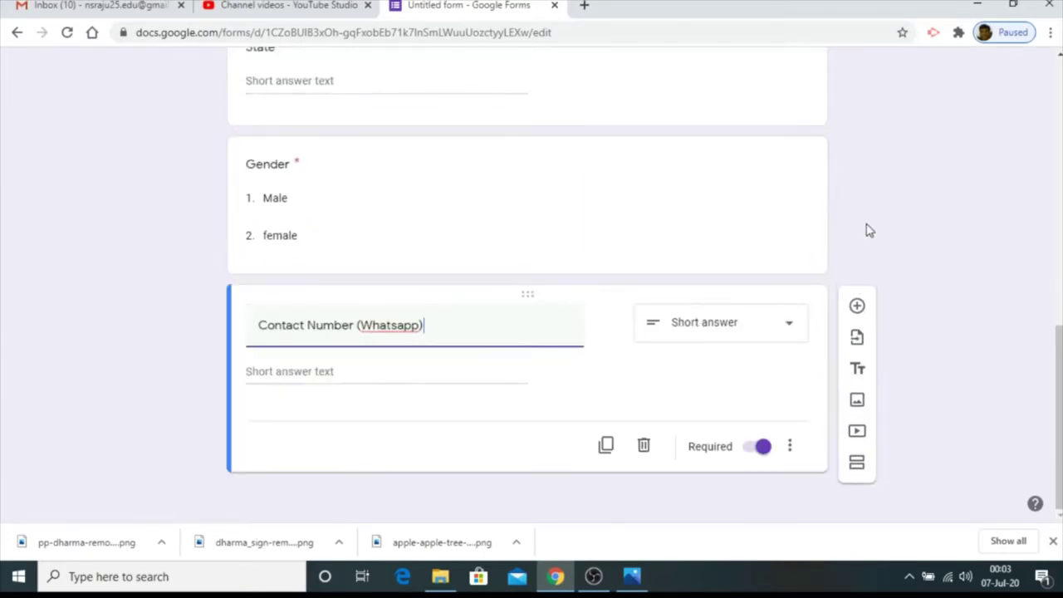
click(857, 307)
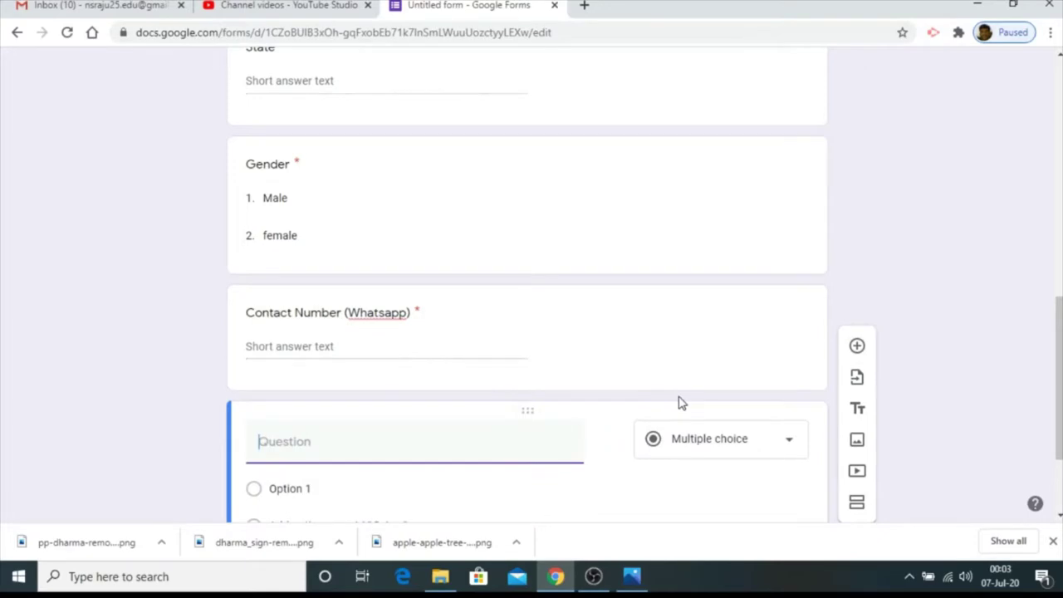
text(E-mail)
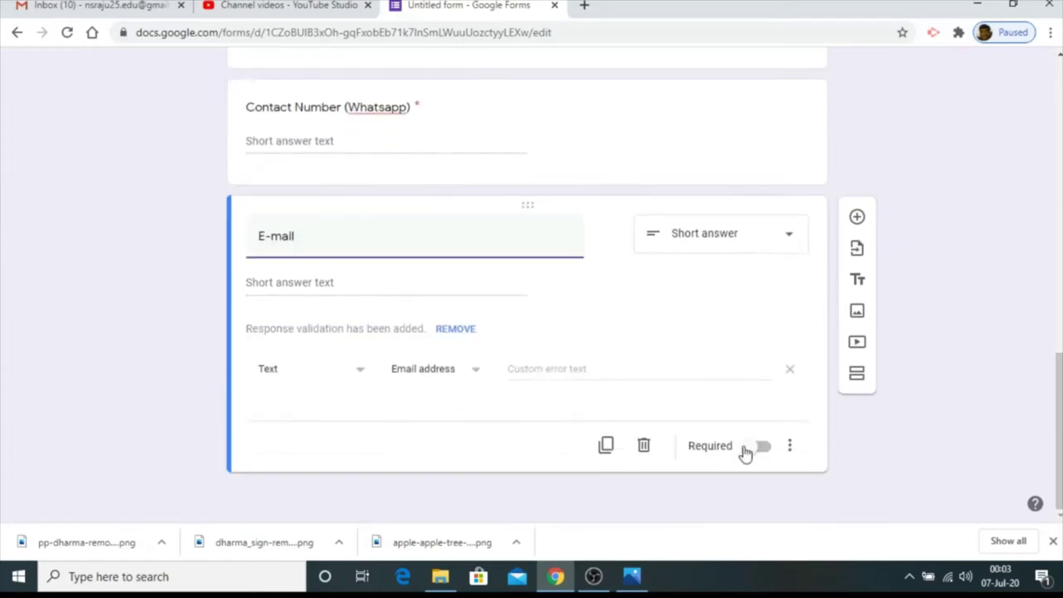
click(761, 448)
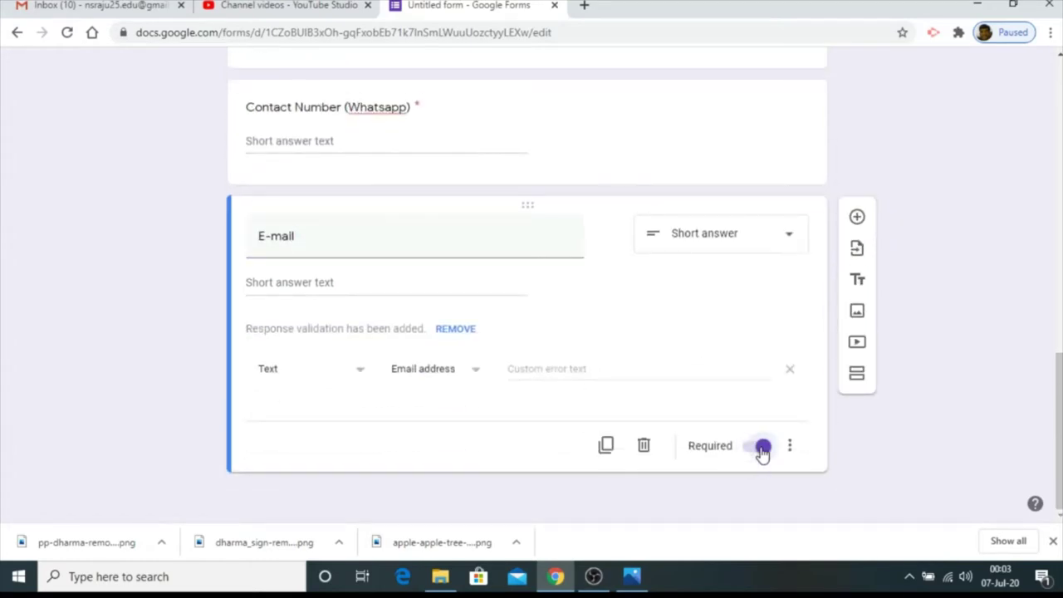
click(792, 370)
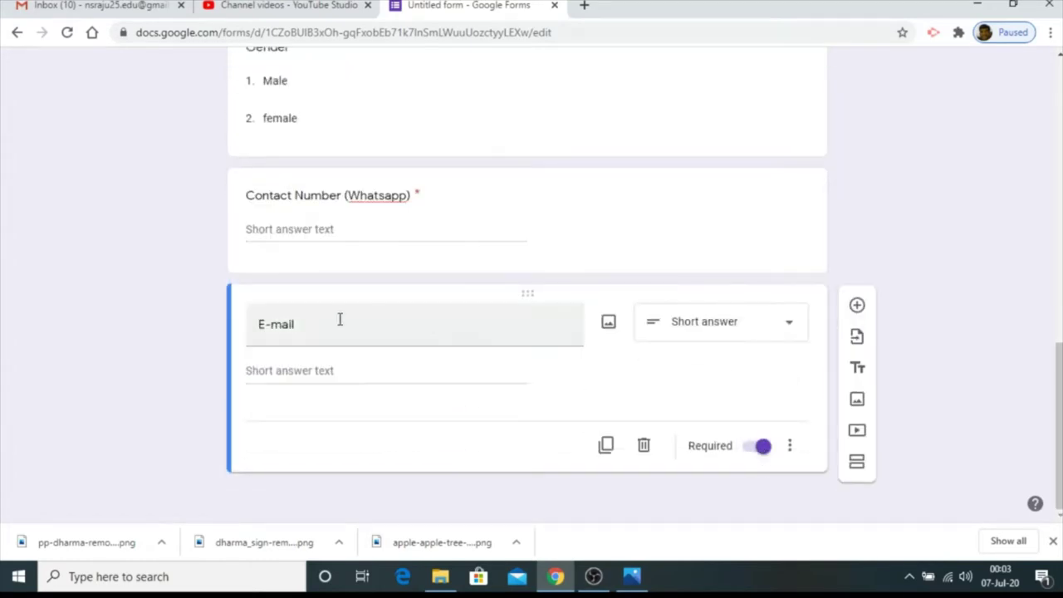
scroll(468, 340, up, 3)
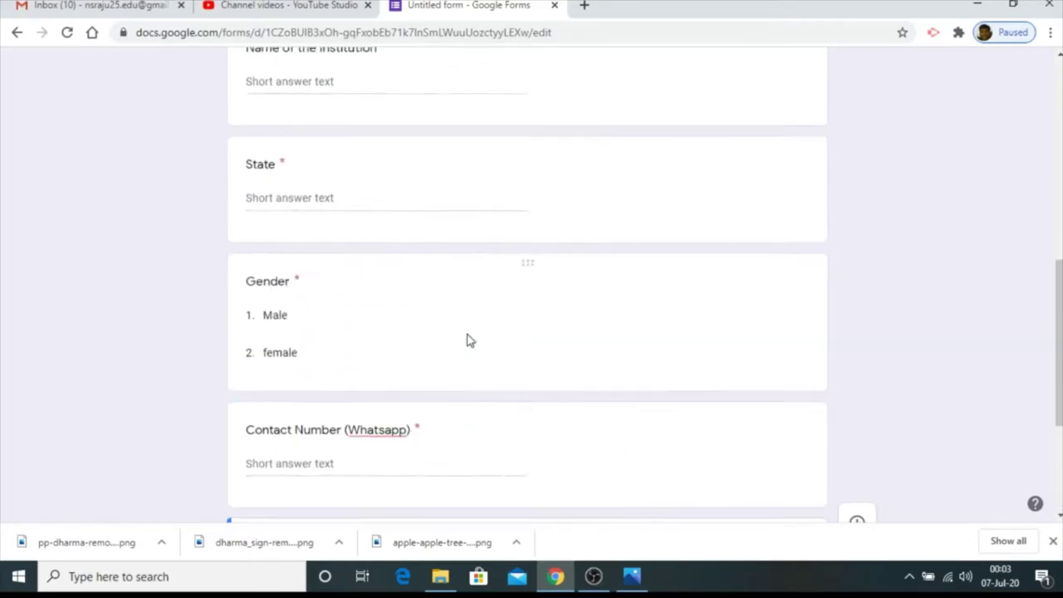
scroll(468, 340, up, 7)
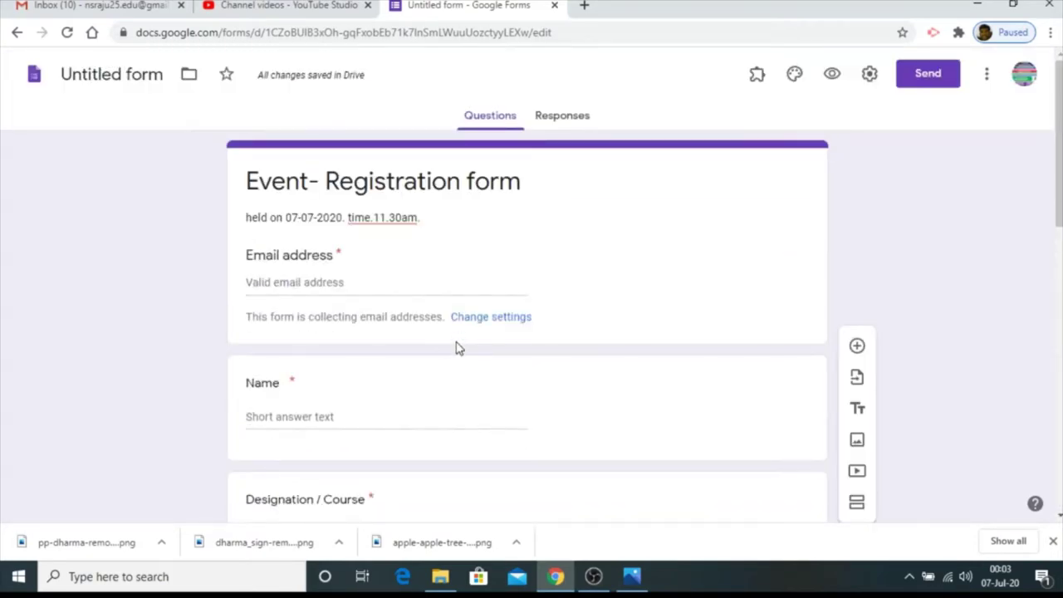
Open the form's preview and look through the questions from the title down to the e-mail question
scroll(677, 252, up, 2)
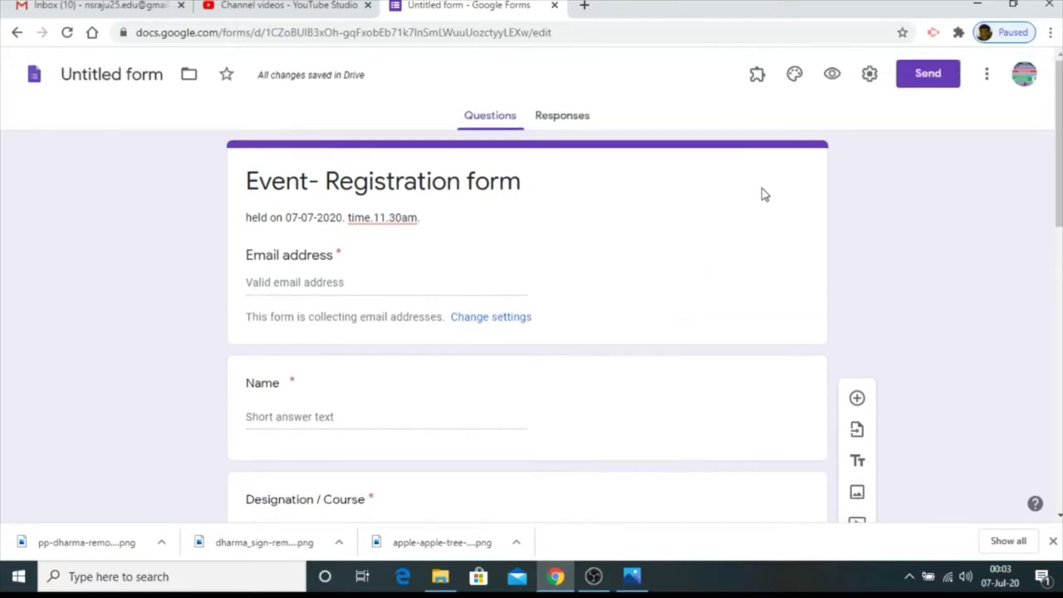
click(833, 77)
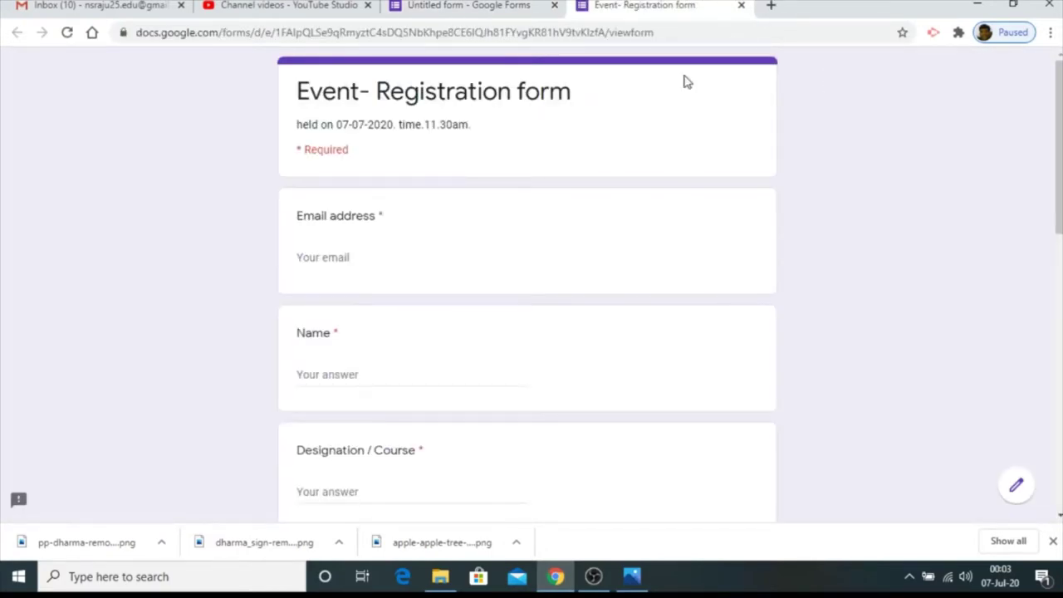
scroll(418, 413, down, 2)
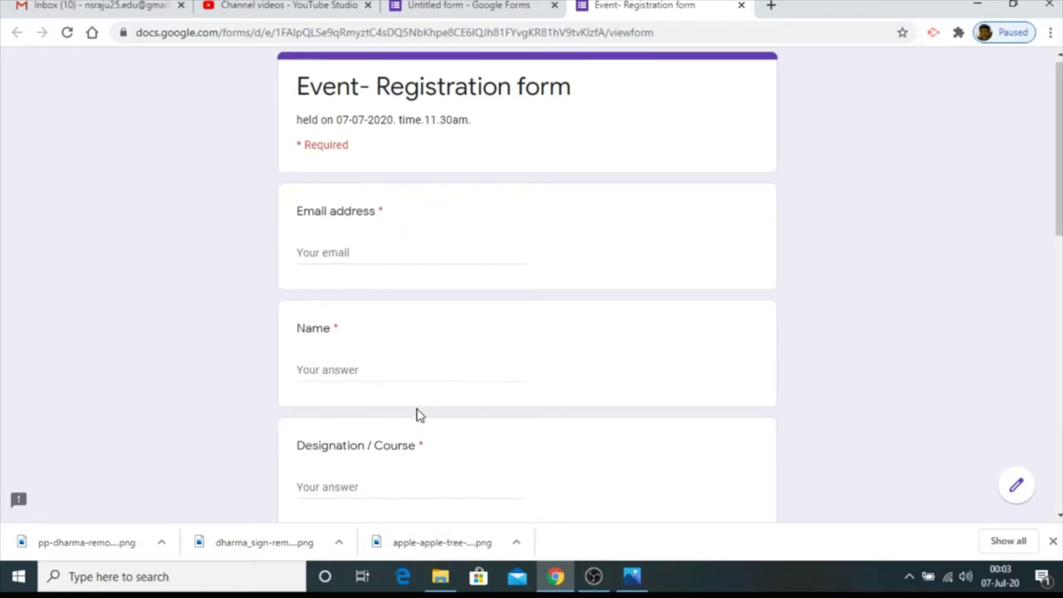
scroll(427, 213, down, 3)
scroll(430, 215, down, 5)
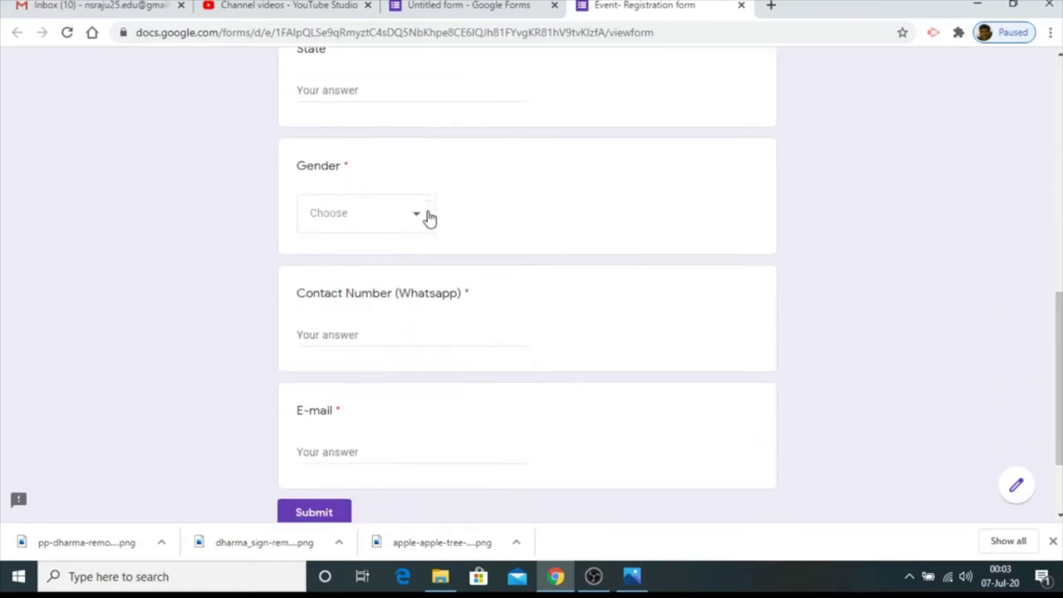
scroll(453, 326, up, 10)
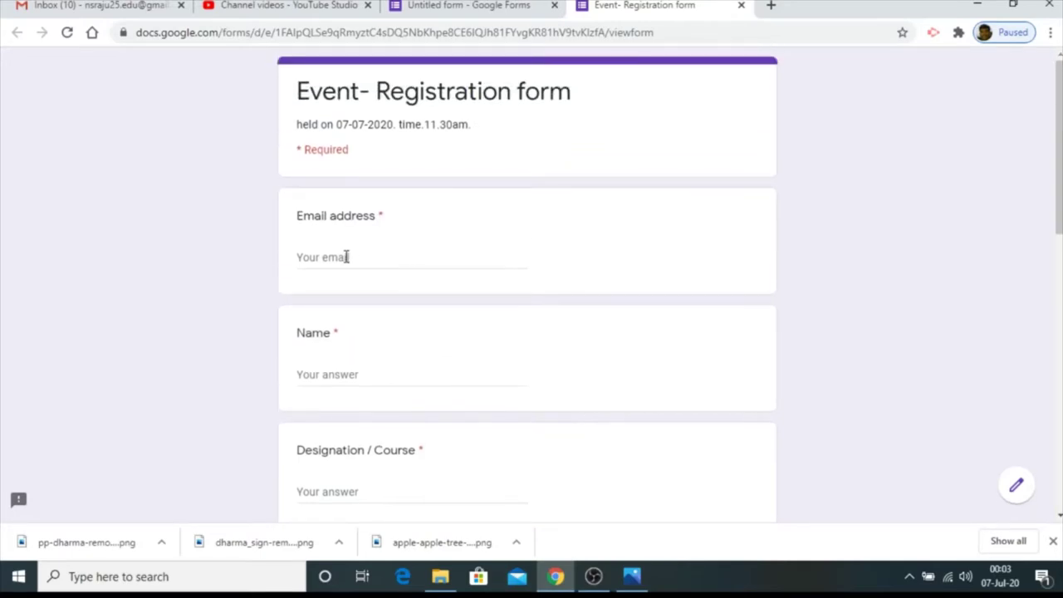
Fill in the respondent's email address and name from the saved details and enter "Guest Lecturer" as the Designation / Course
click(346, 257)
click(355, 291)
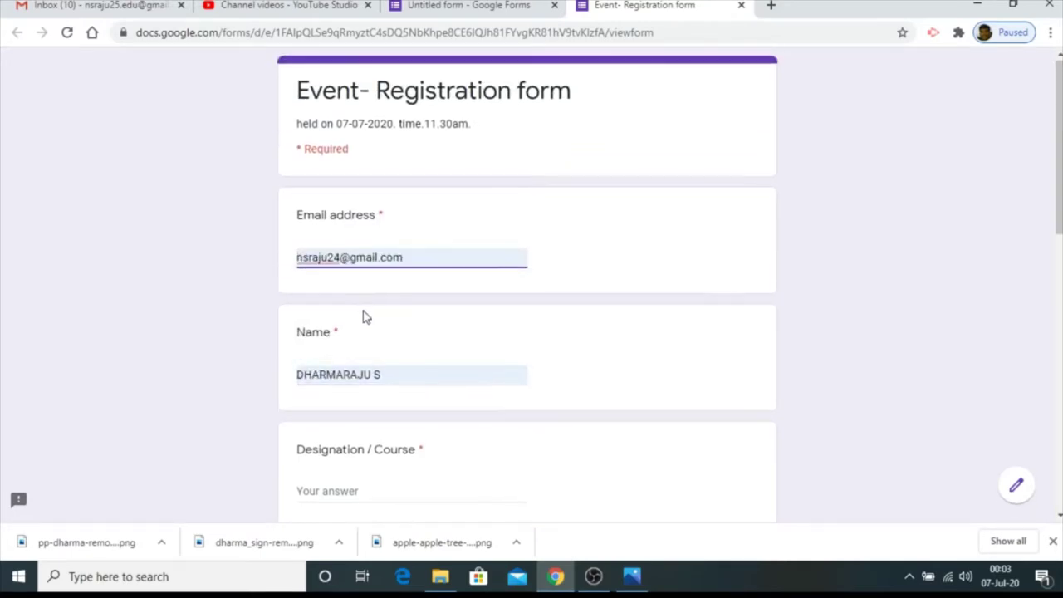
scroll(341, 374, down, 2)
click(347, 331)
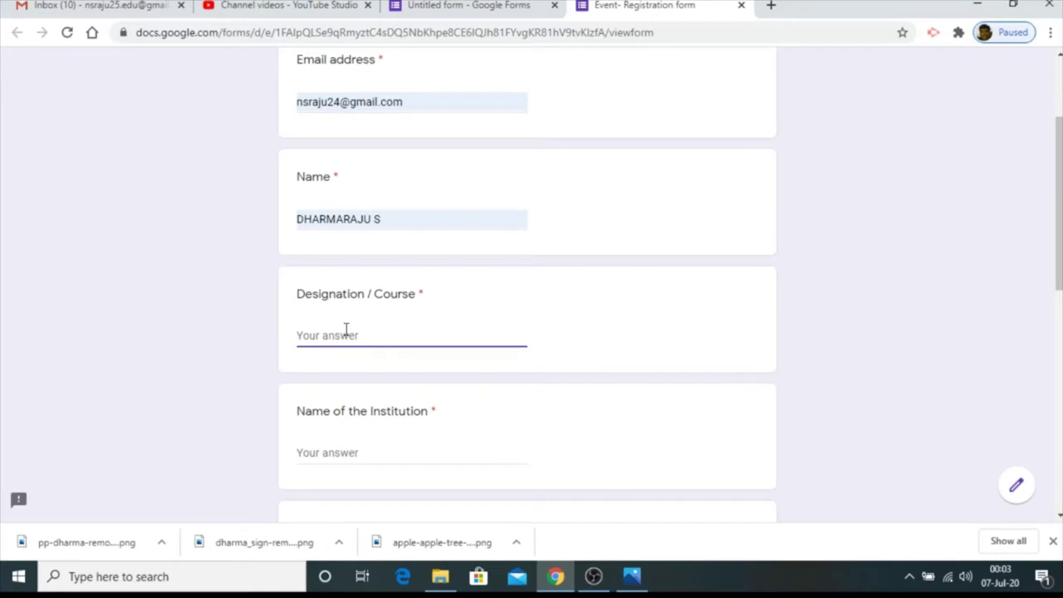
text(Guest Lecturer)
Enter "IASE, saidapet" as the institution and "Tamilnadu" as the state, and choose Male for Gender
scroll(324, 341, down, 2)
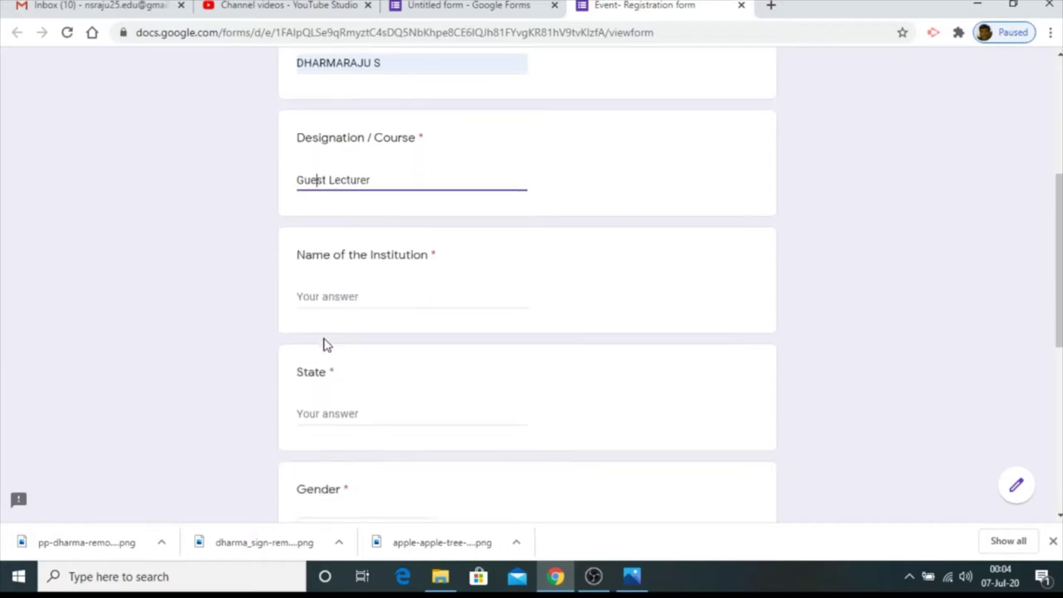
click(337, 296)
text(IASE, saidapet)
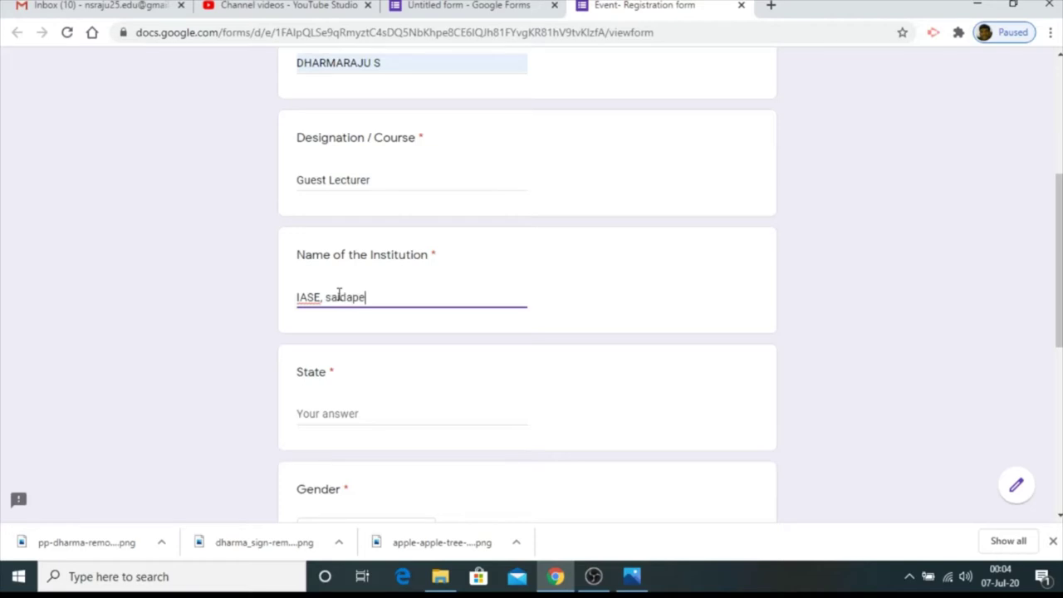
click(341, 413)
text(Tamilnadu)
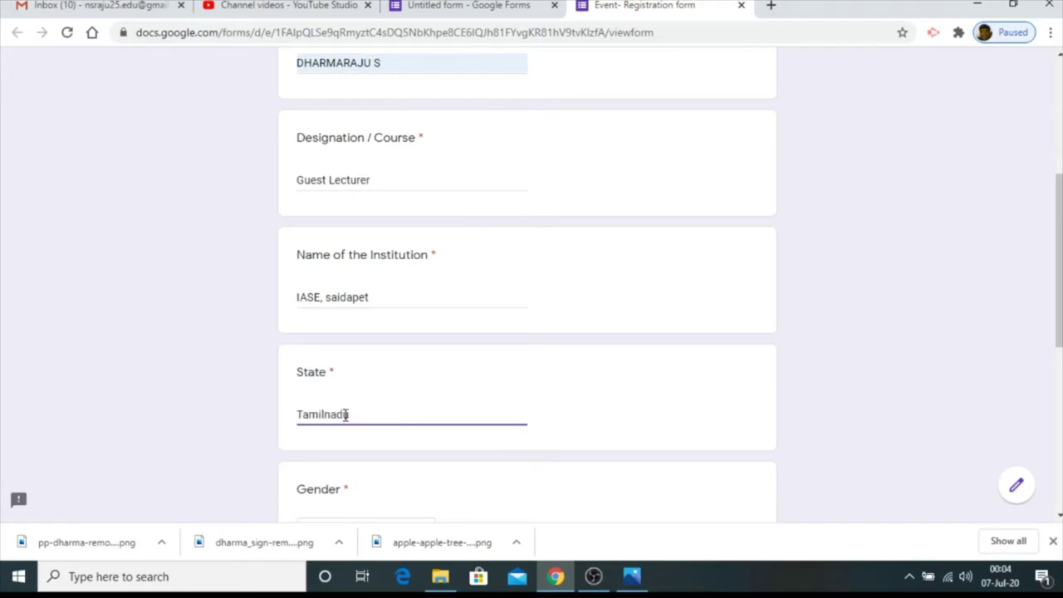
scroll(349, 421, down, 2)
click(400, 387)
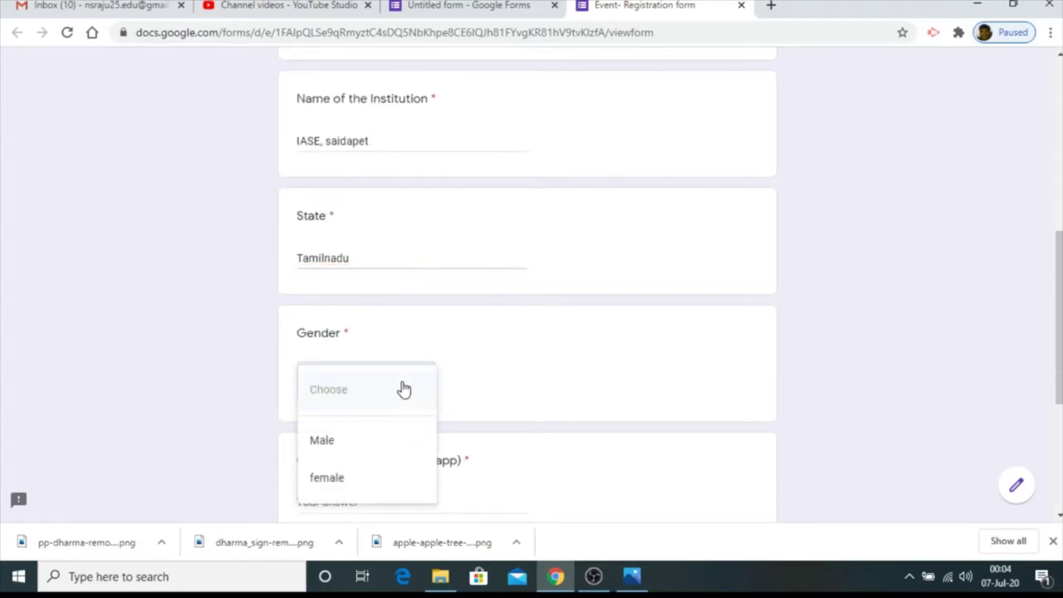
click(349, 441)
Fill in the WhatsApp contact number and e-mail from the saved details and submit the test response
scroll(388, 355, down, 2)
click(381, 345)
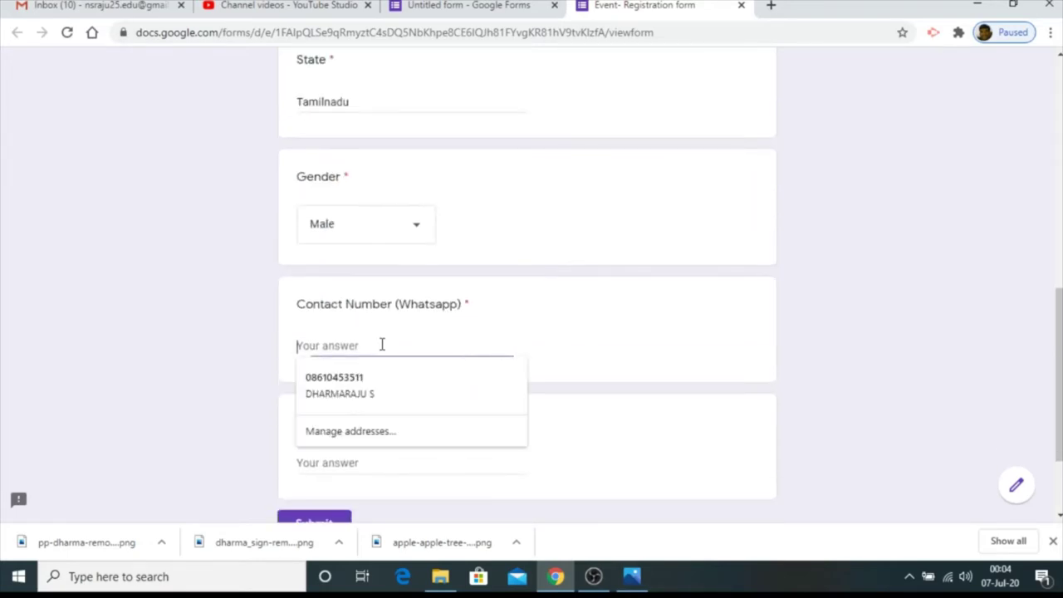
click(373, 382)
scroll(382, 365, down, 2)
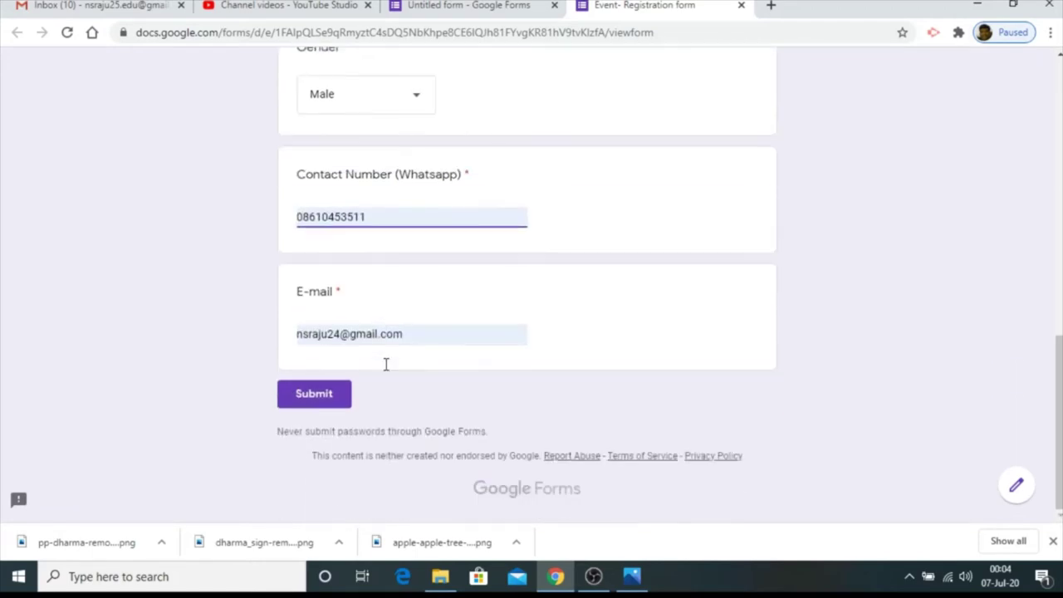
click(313, 394)
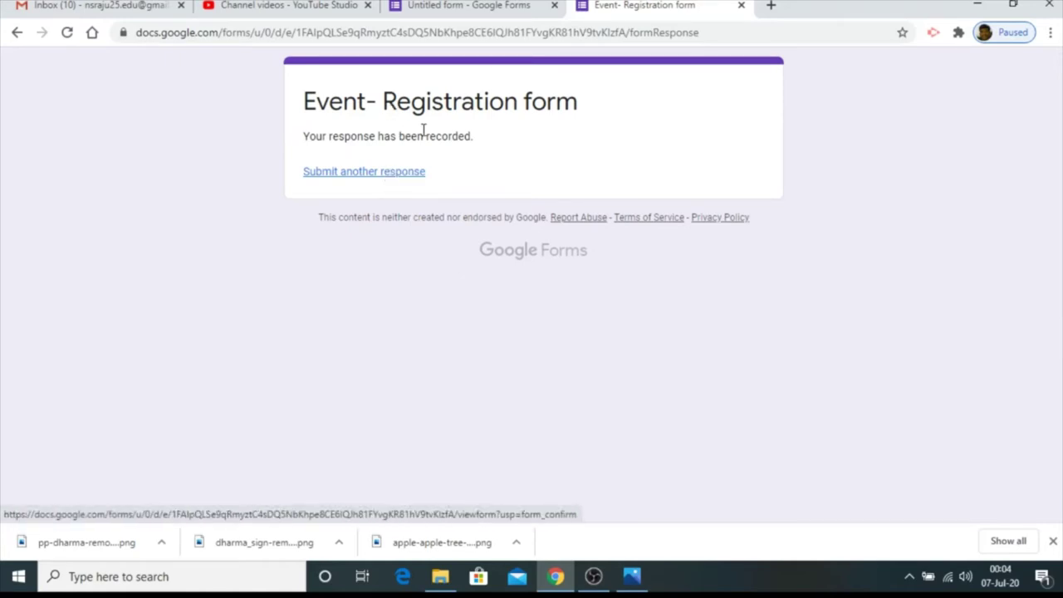
Return to the form editor and name the untitled form file "Event- Registration form" after its title
click(482, 8)
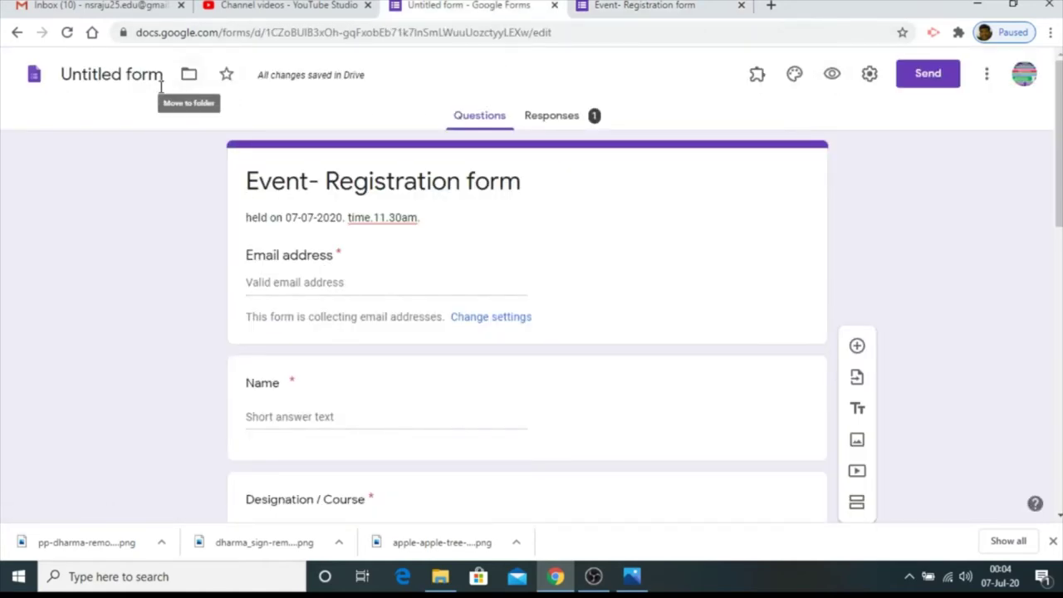
click(382, 179)
click(146, 76)
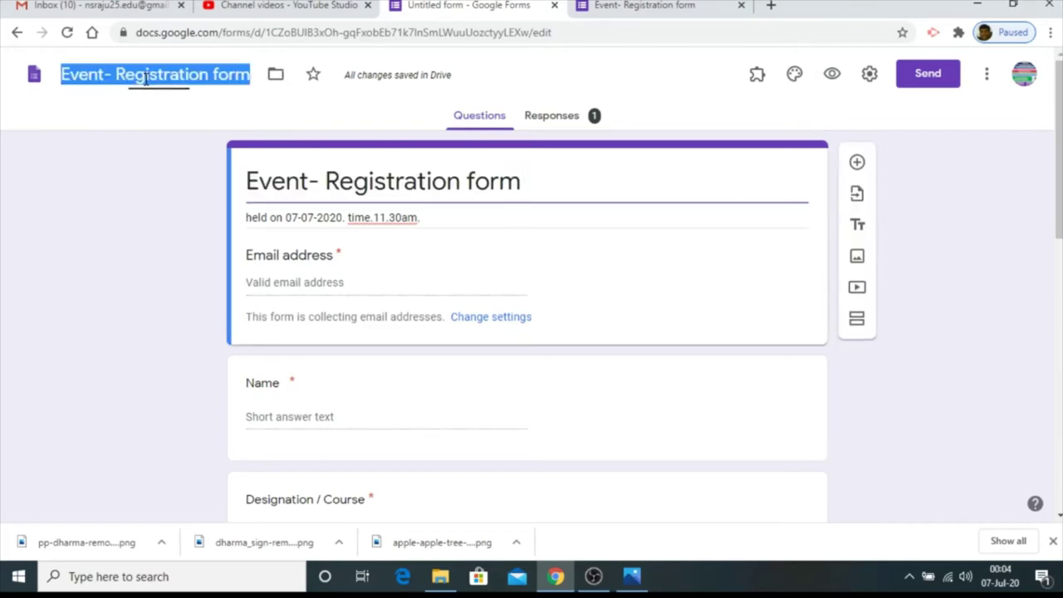
Review the summary of the submitted response and create a new linked spreadsheet for the form's responses
click(569, 118)
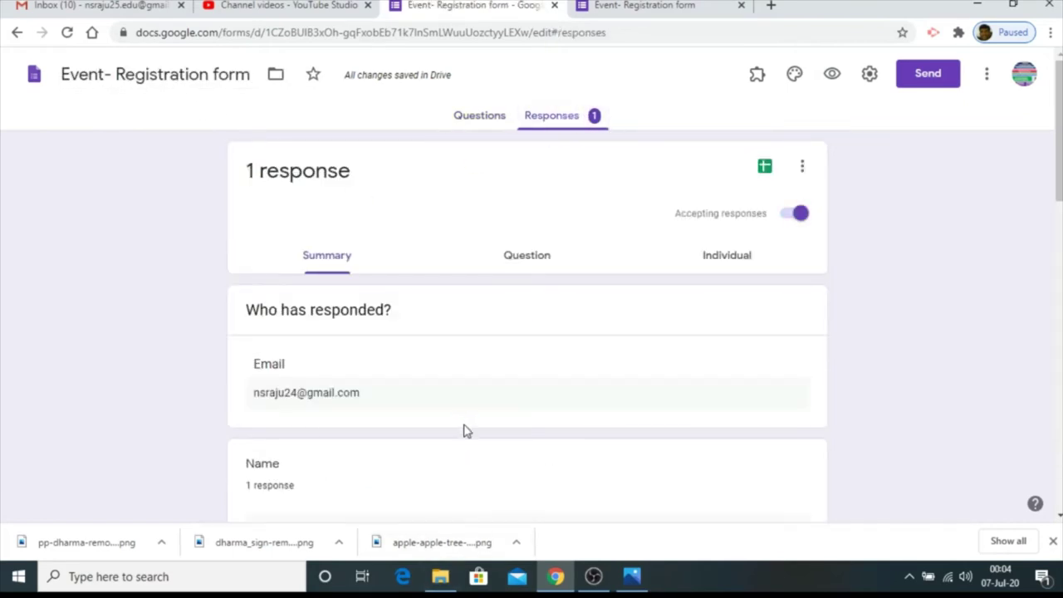
scroll(424, 347, down, 3)
scroll(370, 375, down, 6)
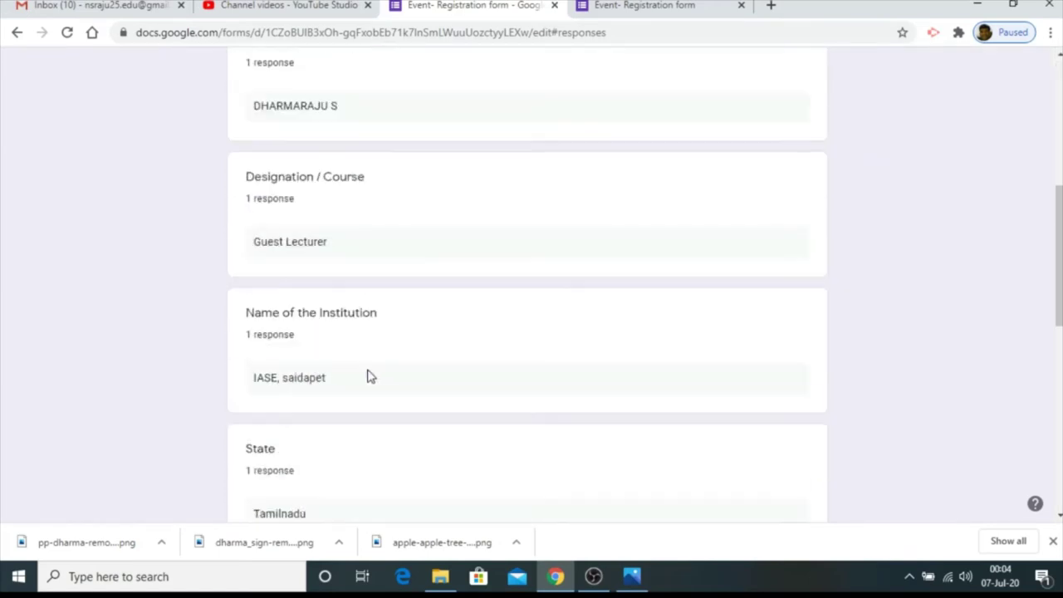
scroll(368, 426, up, 4)
scroll(369, 428, up, 5)
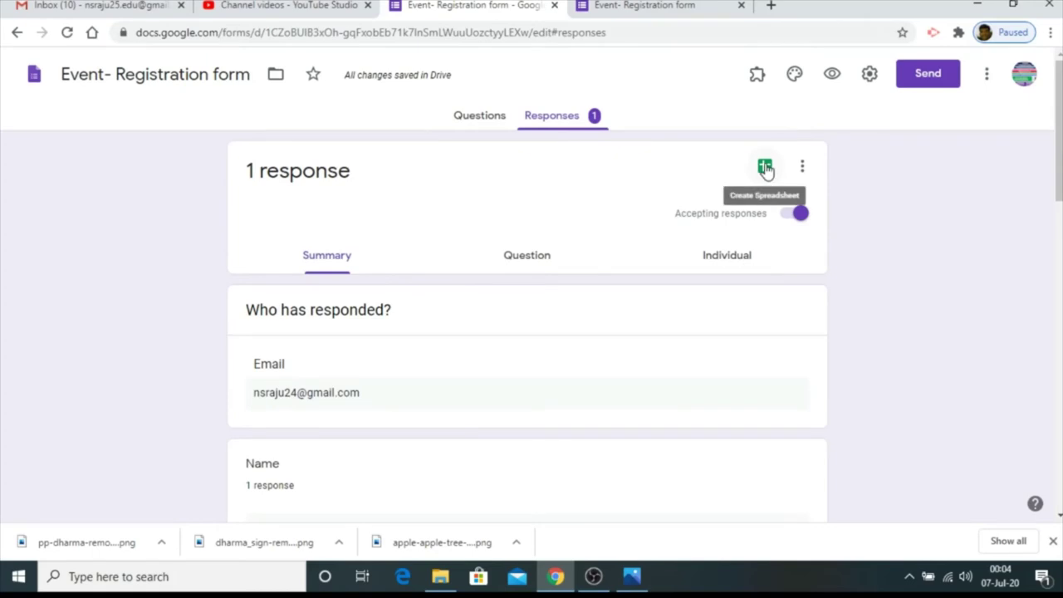
click(764, 169)
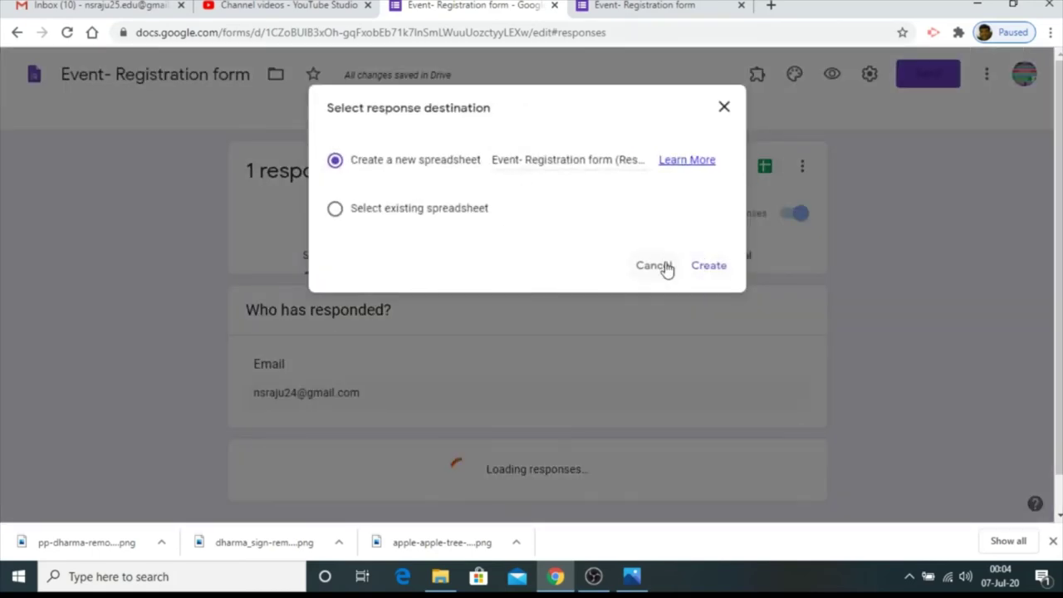
click(704, 271)
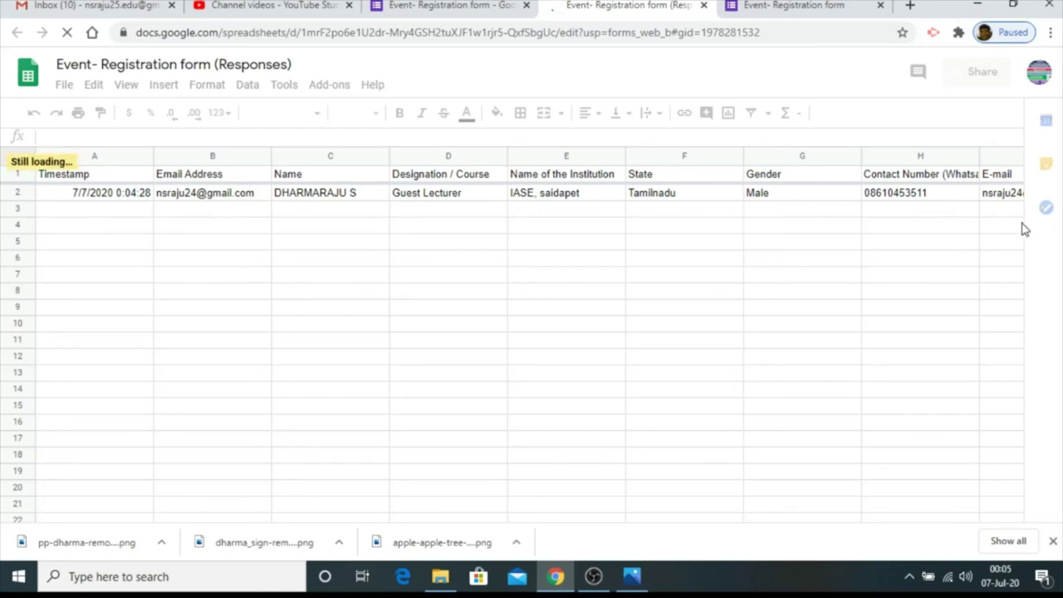
Return from the responses spreadsheet to the form's response summary and examine the state and gender results
click(455, 9)
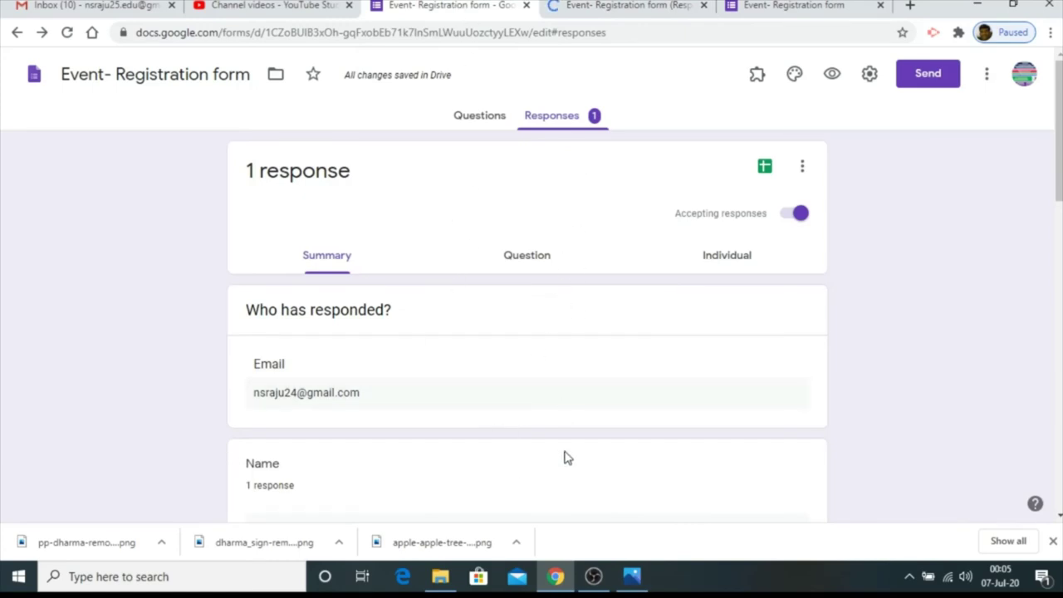
scroll(559, 321, down, 5)
scroll(559, 321, down, 4)
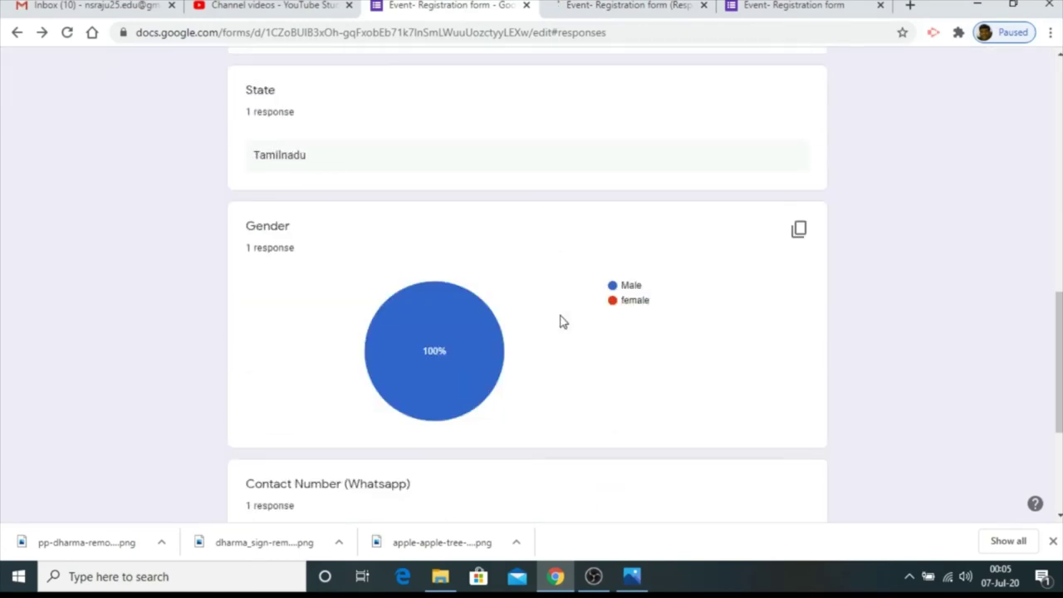